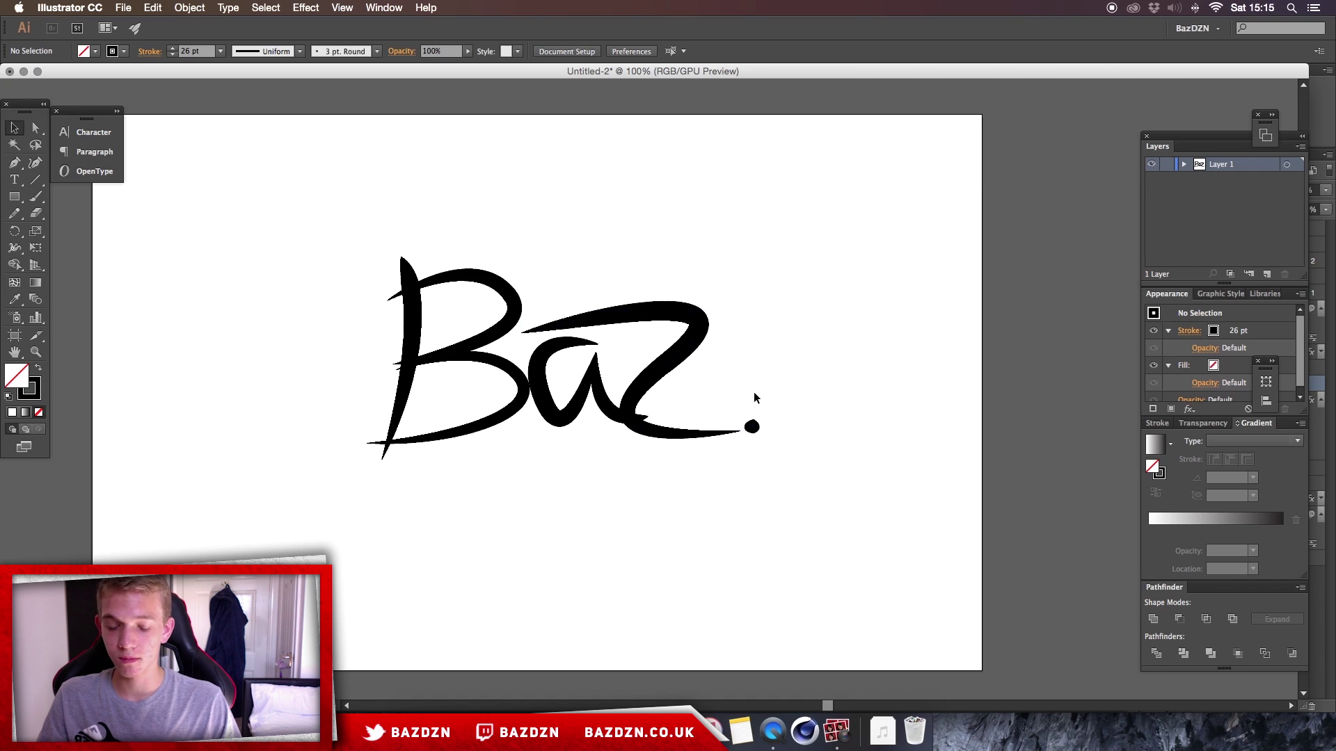
key(super+equal)
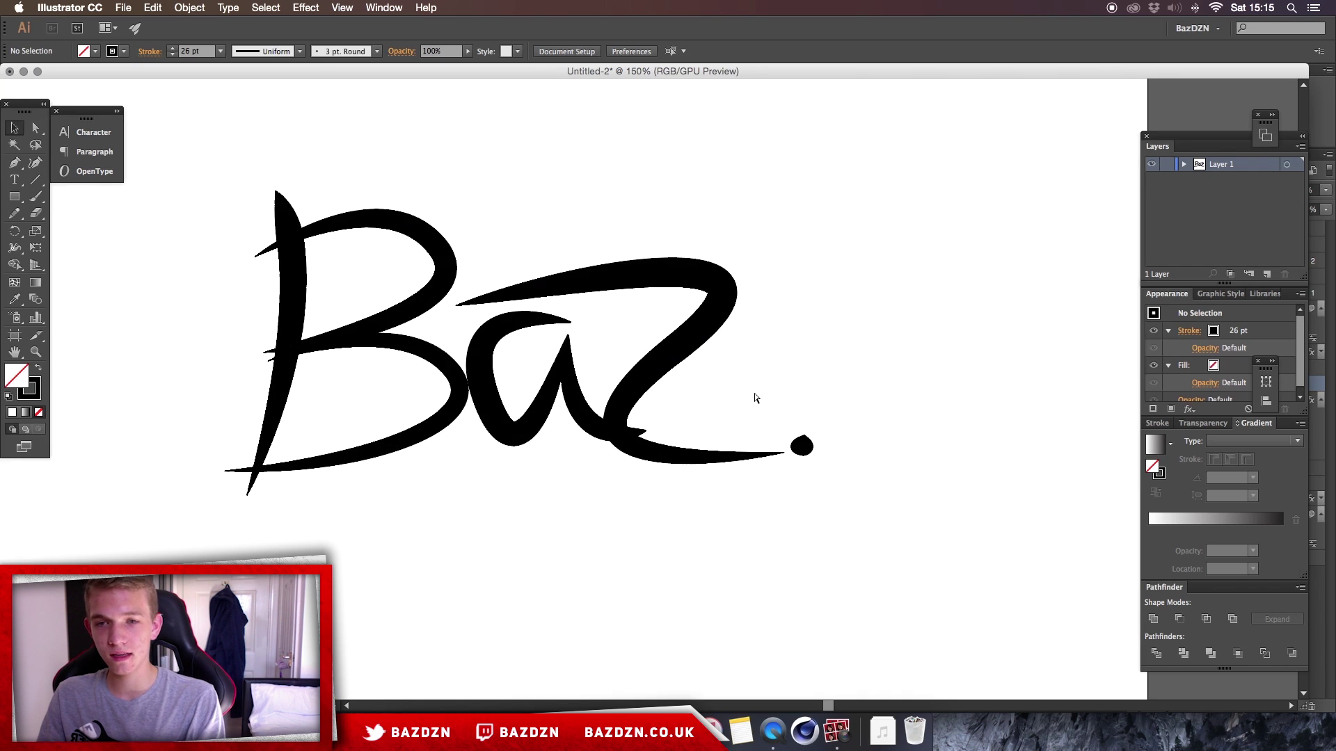
key(super+minus)
drag(862, 458, 338, 215)
click(798, 261)
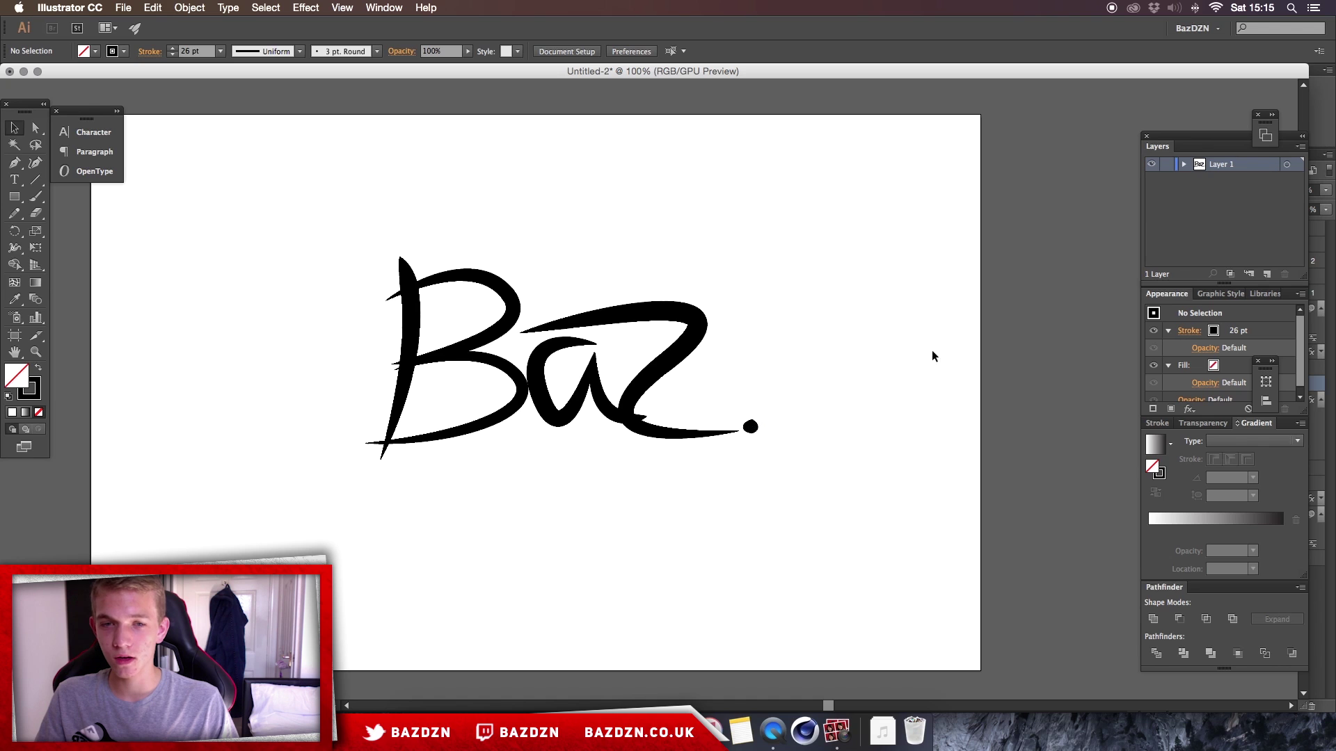
Step: Move all strokes of the existing lettering straight up to the upper part of the artboard
click(1167, 165)
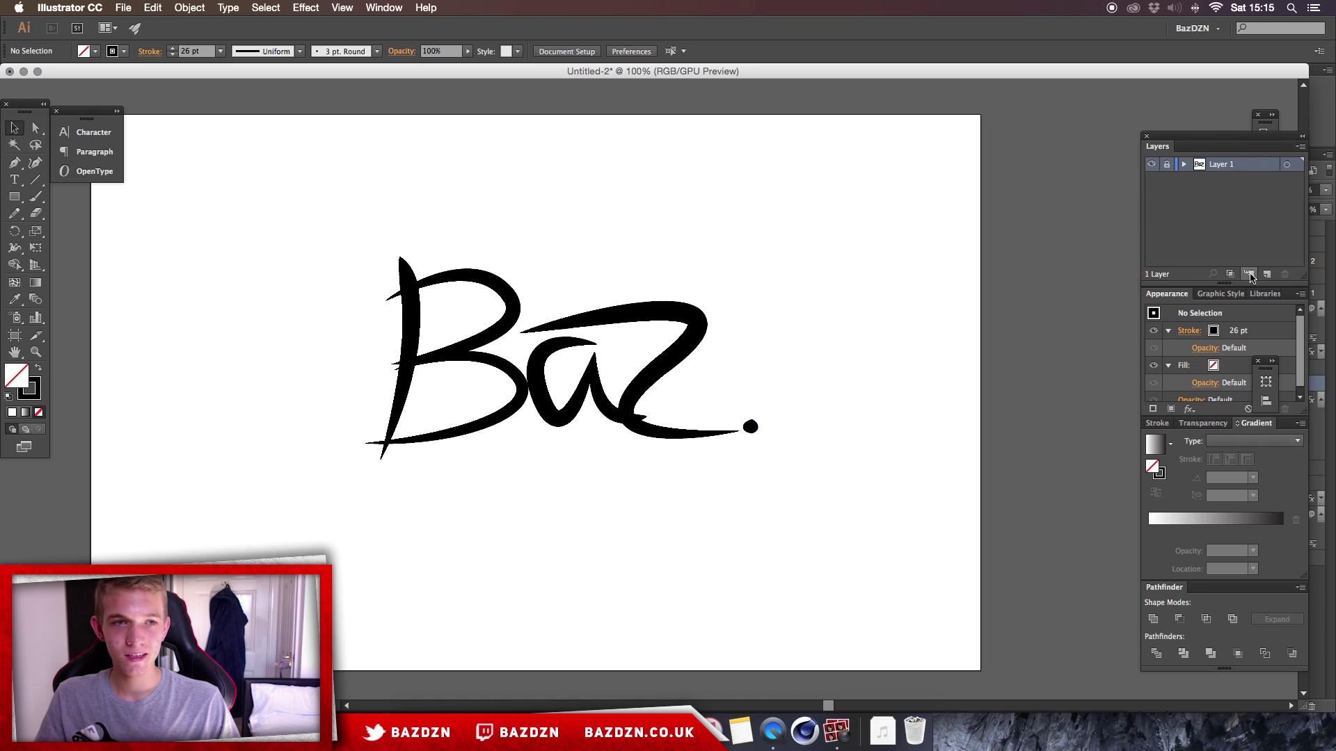
drag(922, 480, 195, 168)
drag(510, 272, 505, 189)
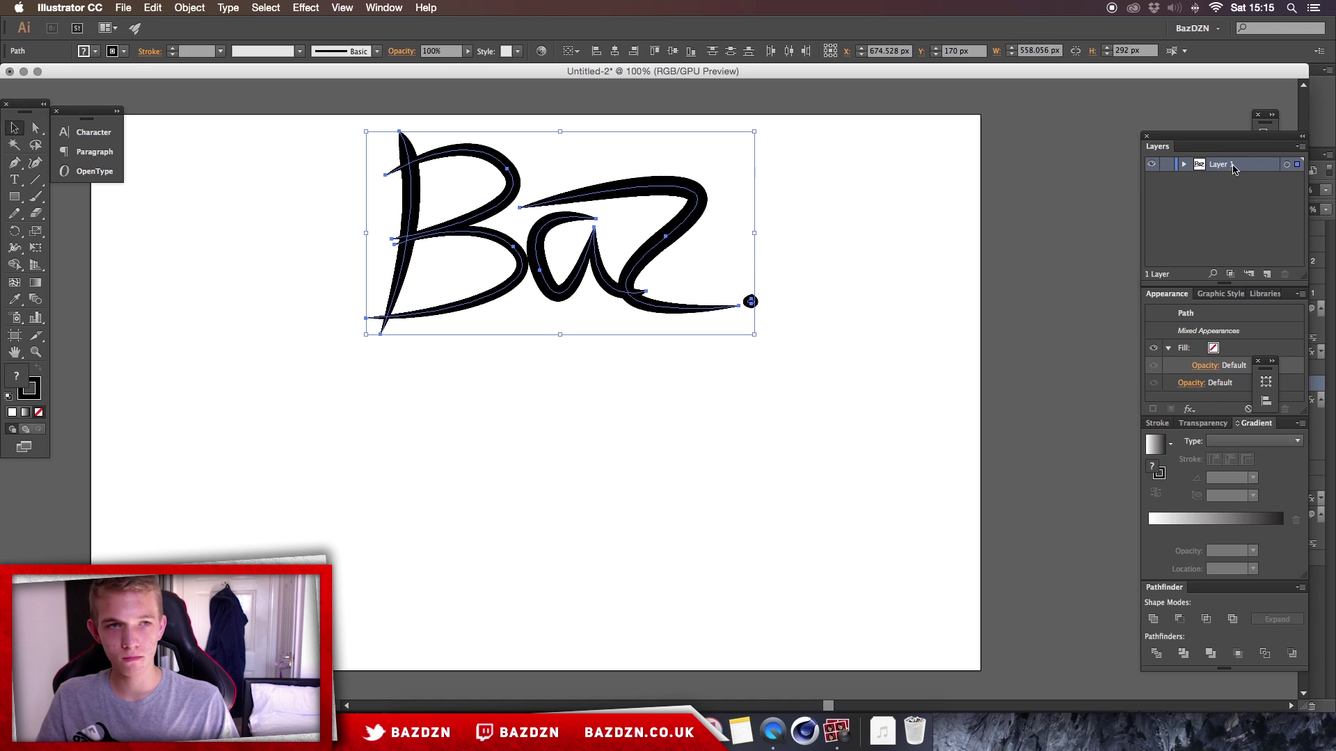
Step: Lock Layer 1 holding the lettering and add a new layer above it
click(1172, 170)
click(1267, 274)
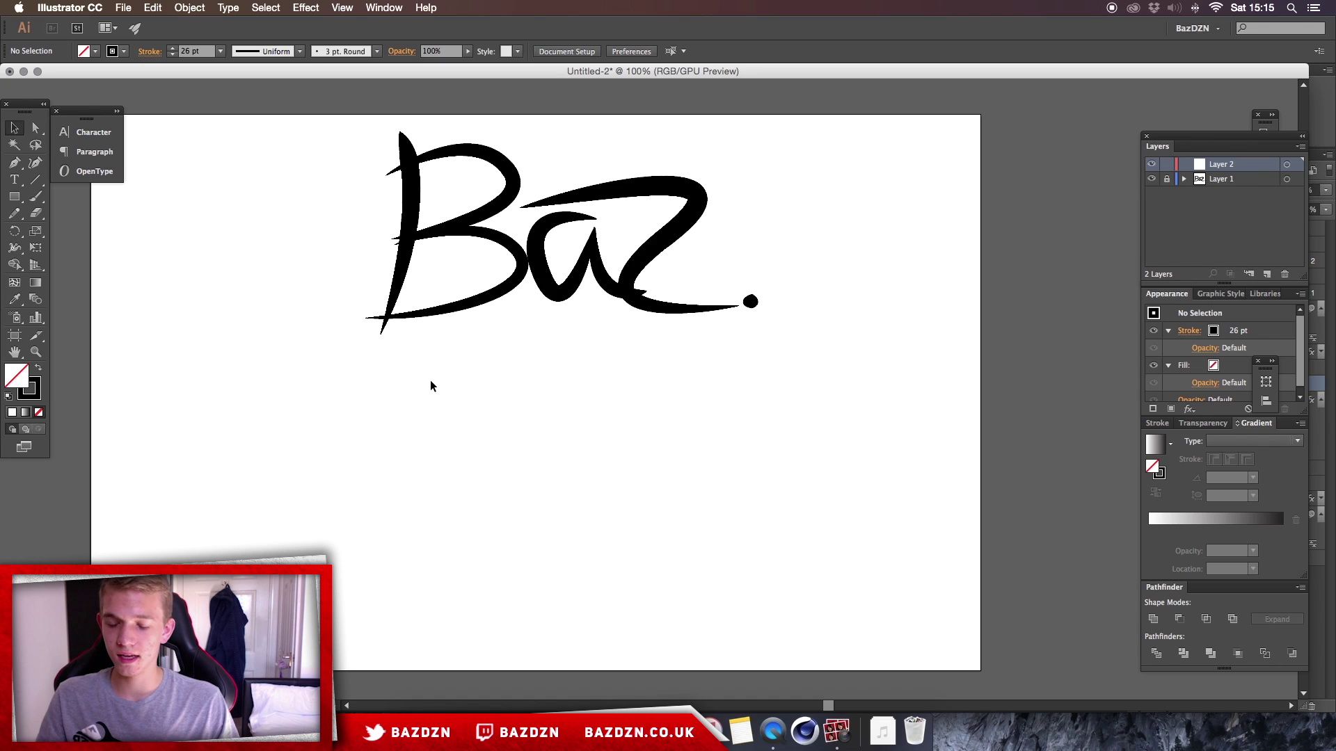
Step: Draw a curved downstroke about 80 px wide and 246 px high with the Pen tool below the lettering's left end
key(p)
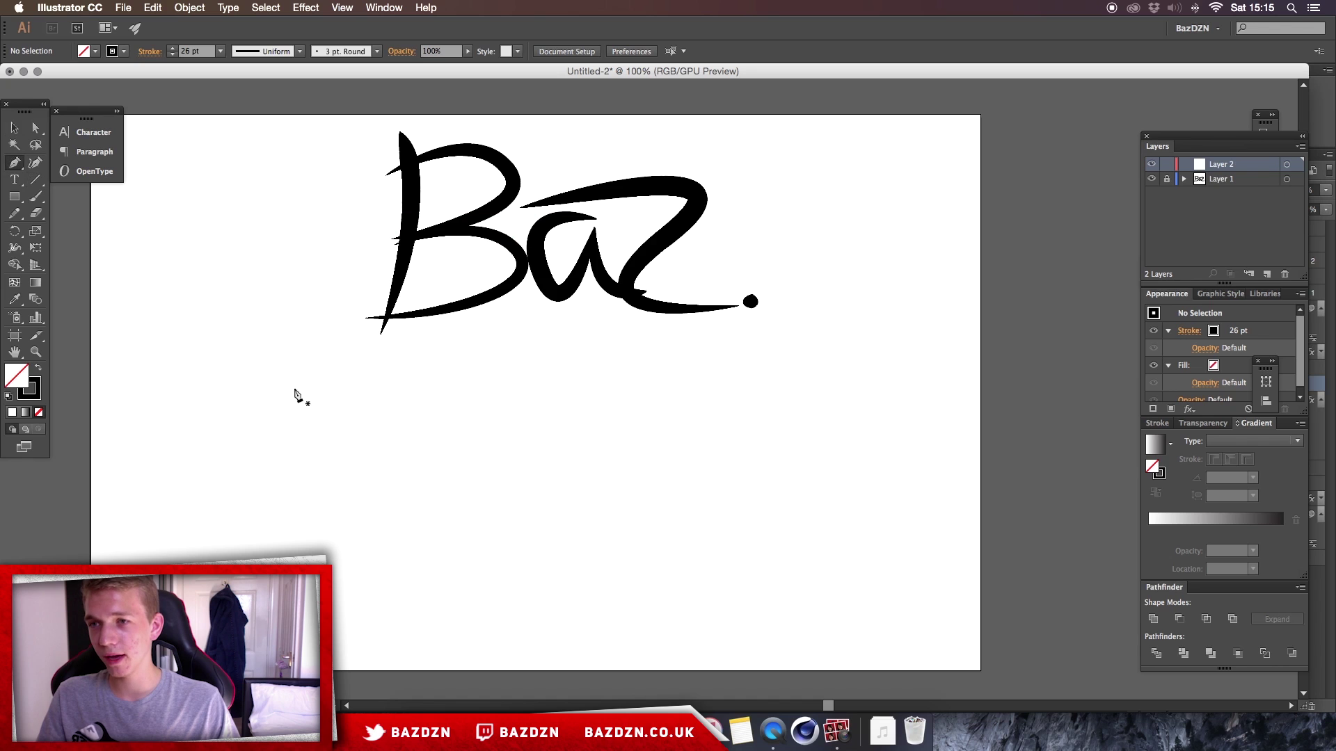
click(354, 388)
mouse_move(336, 533)
mouse_down()
mouse_move(314, 561)
mouse_move(390, 453)
mouse_up()
key(ctrl+z)
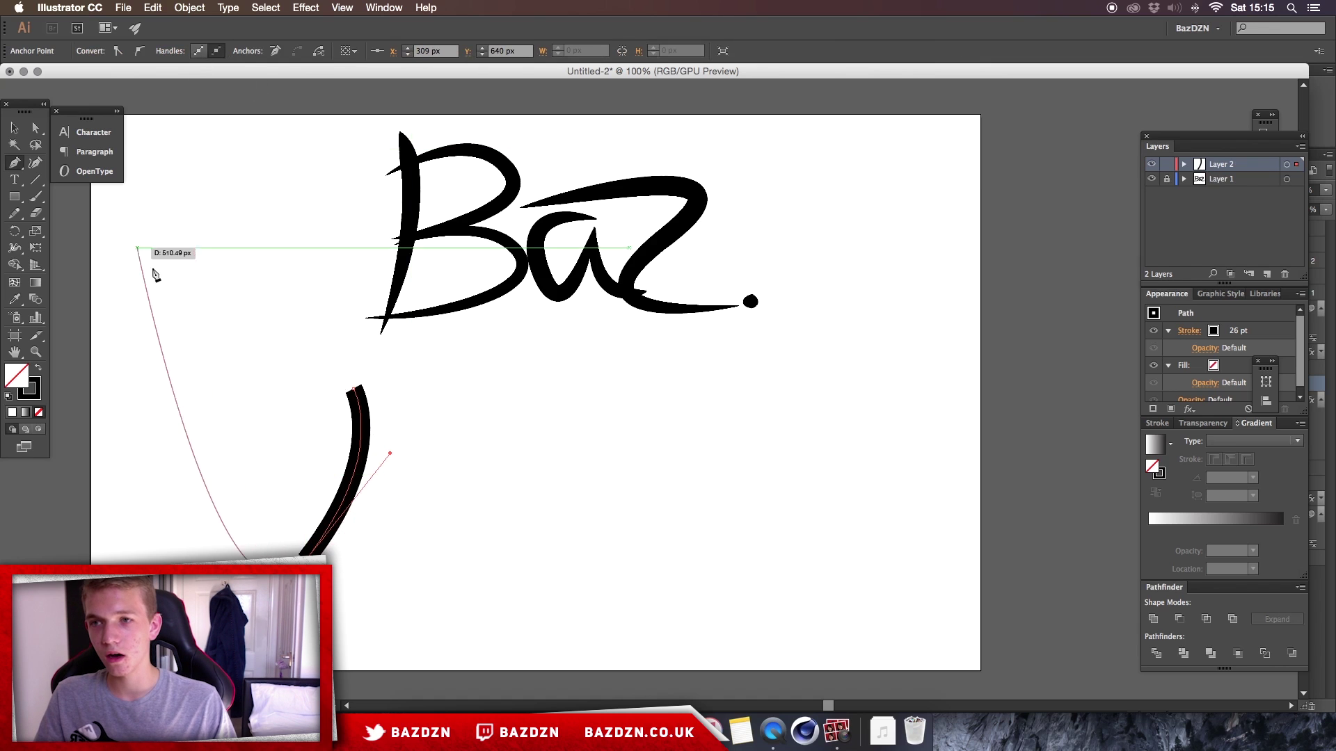
Step: Set the curved downstroke's stroke weight to 1 pt and deselect it
key(v)
click(370, 434)
click(368, 434)
double_click(188, 51)
text(1)
key(Return)
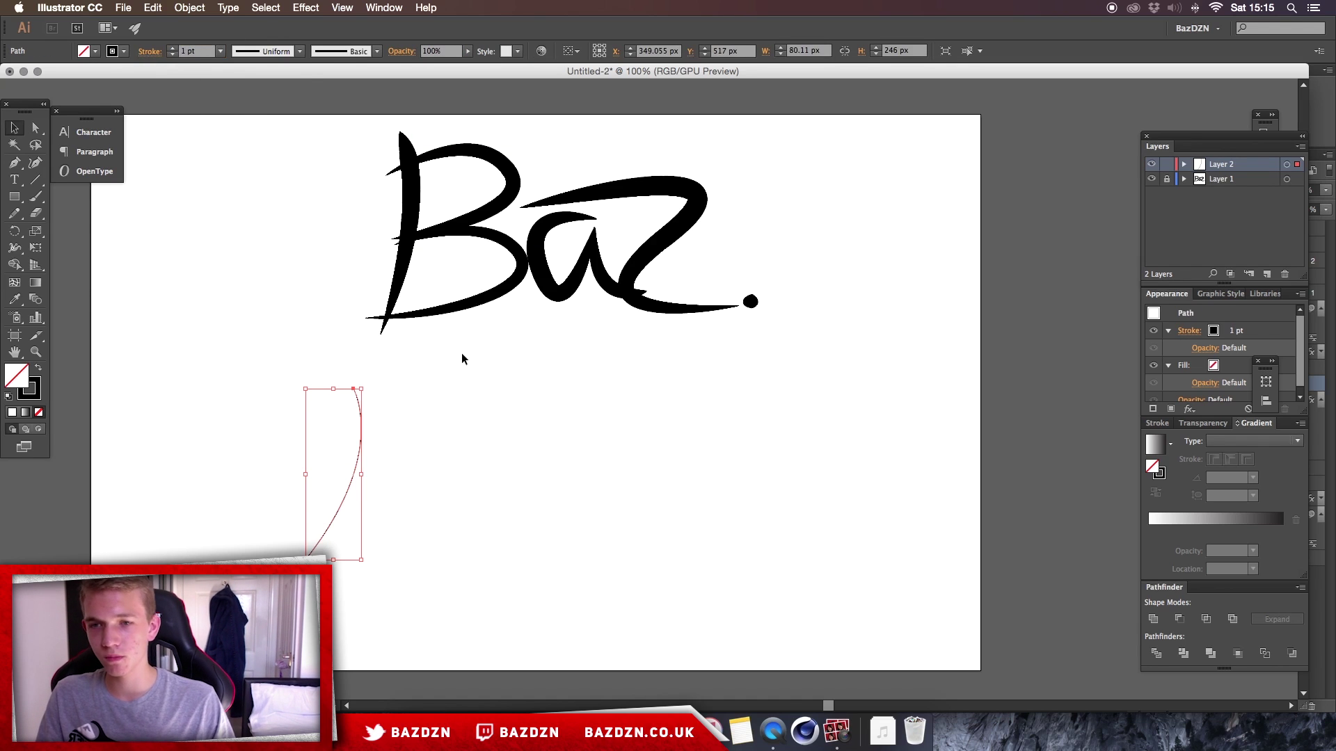
click(437, 465)
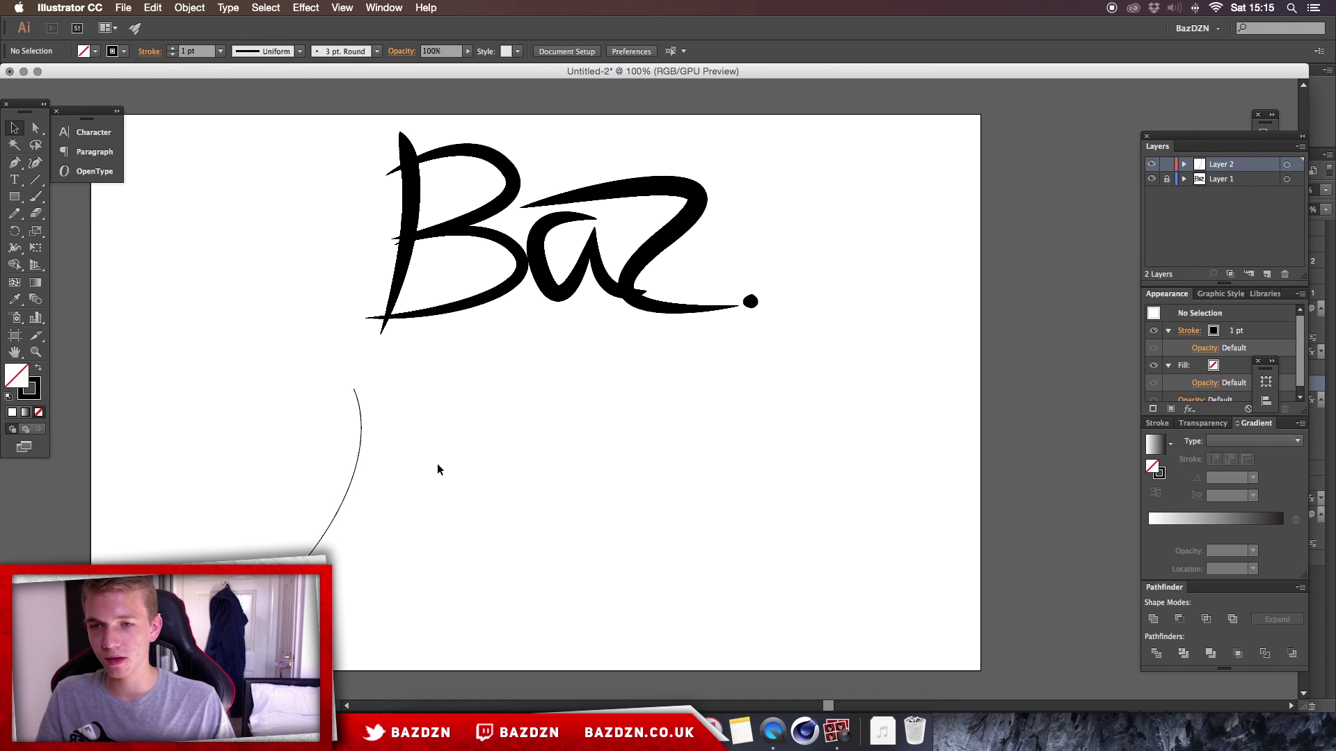
Step: Try the Width tool on the downstroke at its middle, near its upper end and near its lower end, undoing each change
click(17, 253)
click(16, 254)
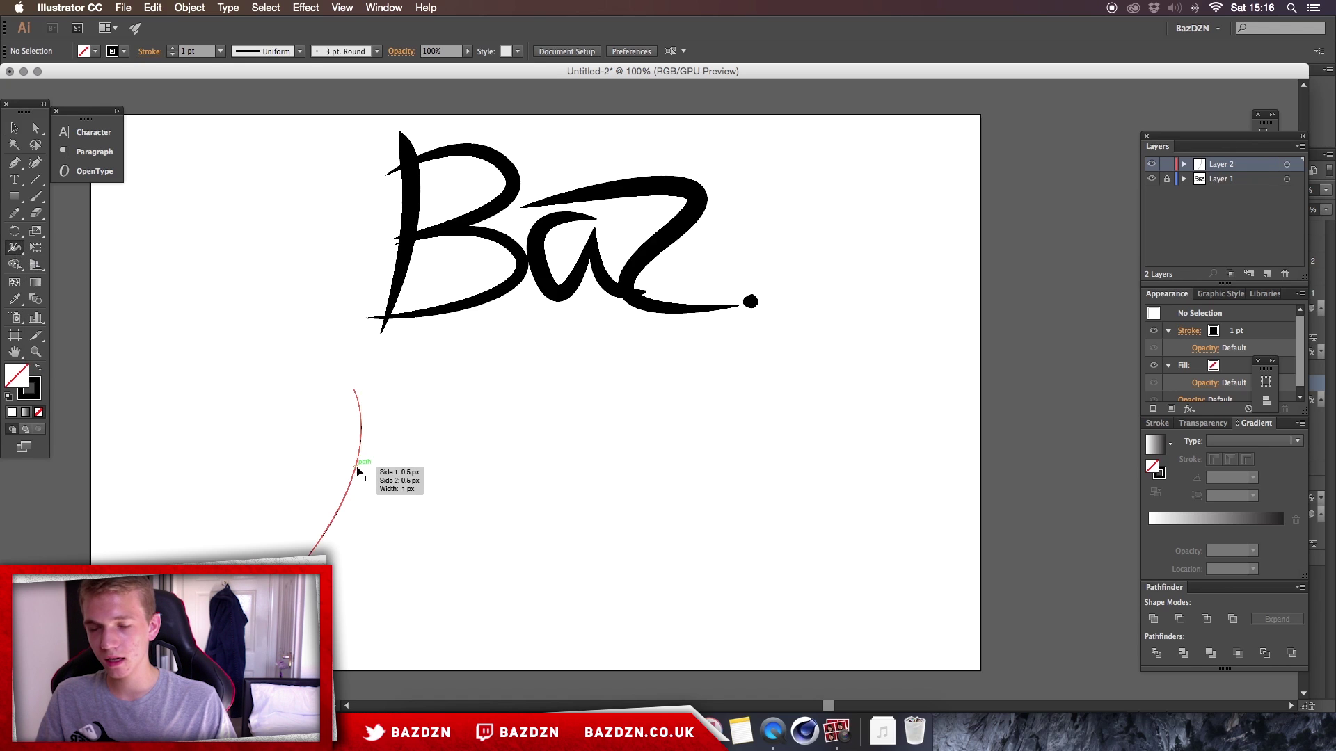
drag(357, 466, 364, 485)
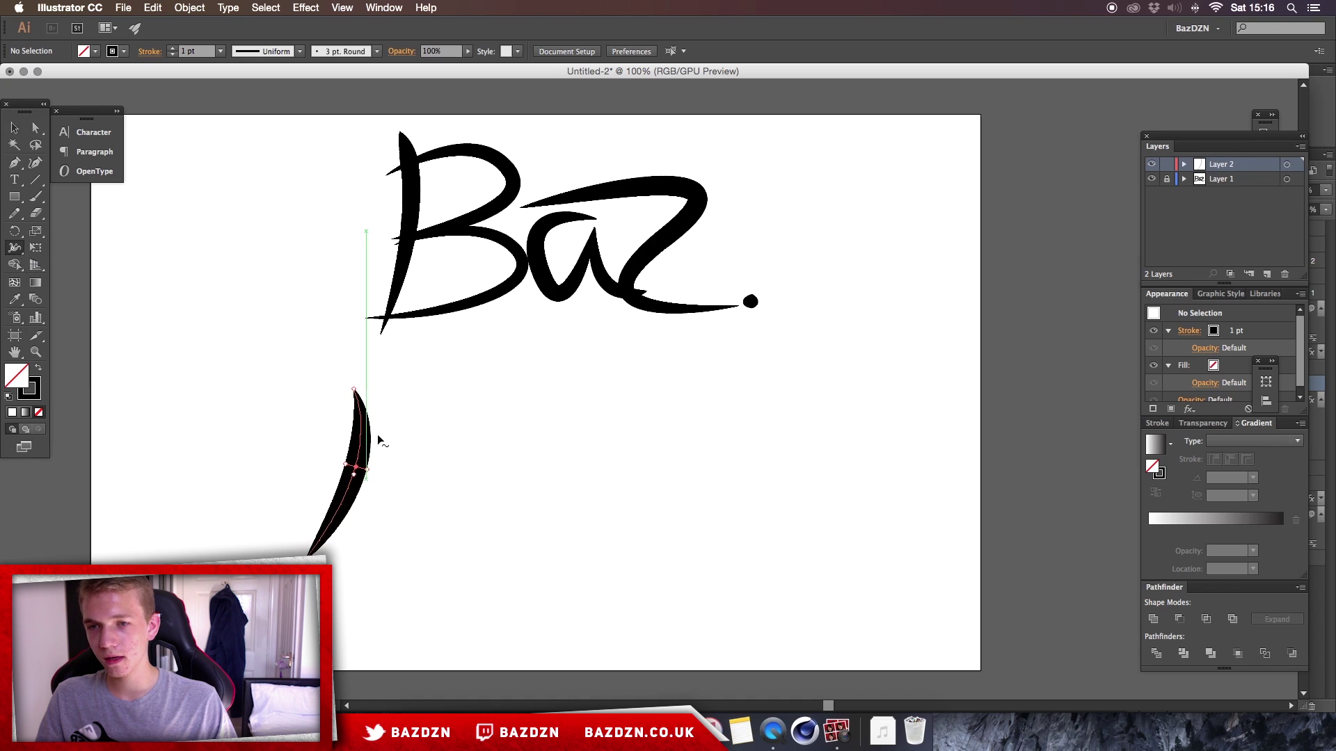
drag(360, 412, 374, 414)
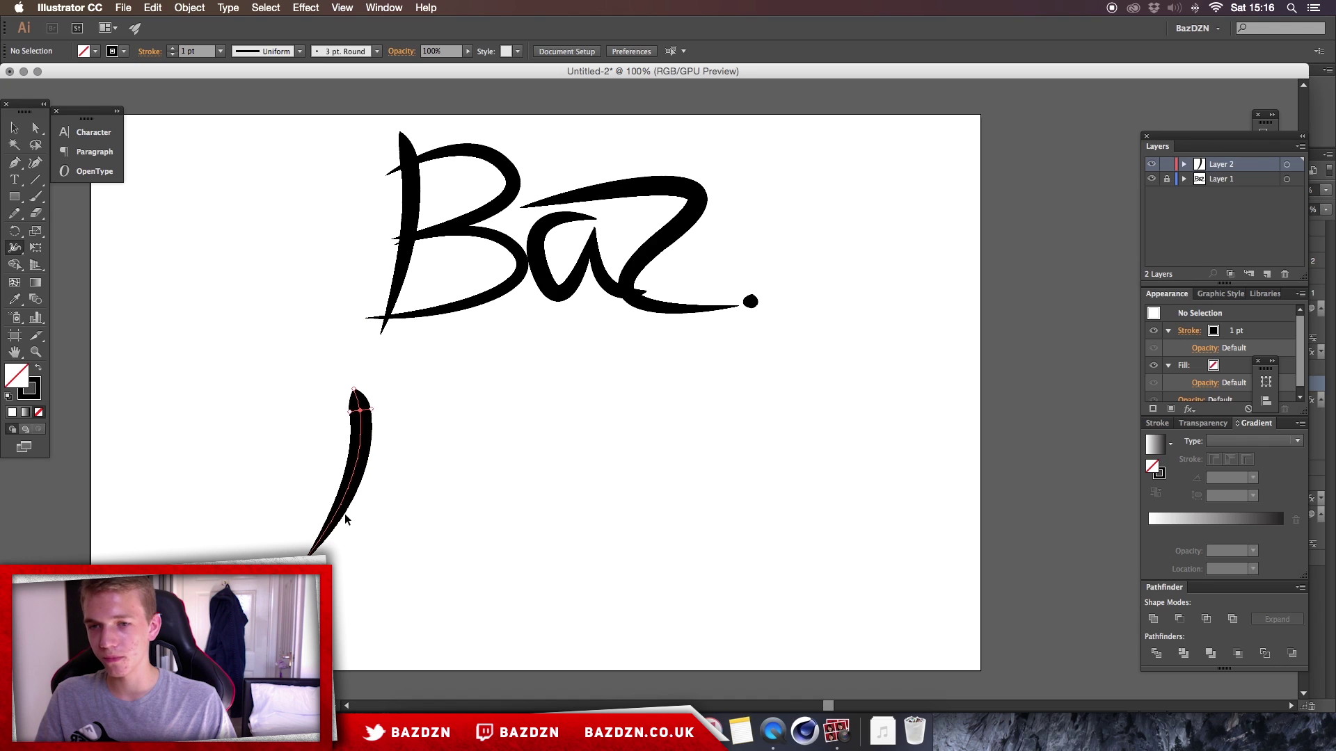
key(ctrl+z)
key(ctrl+z)
drag(335, 519, 345, 536)
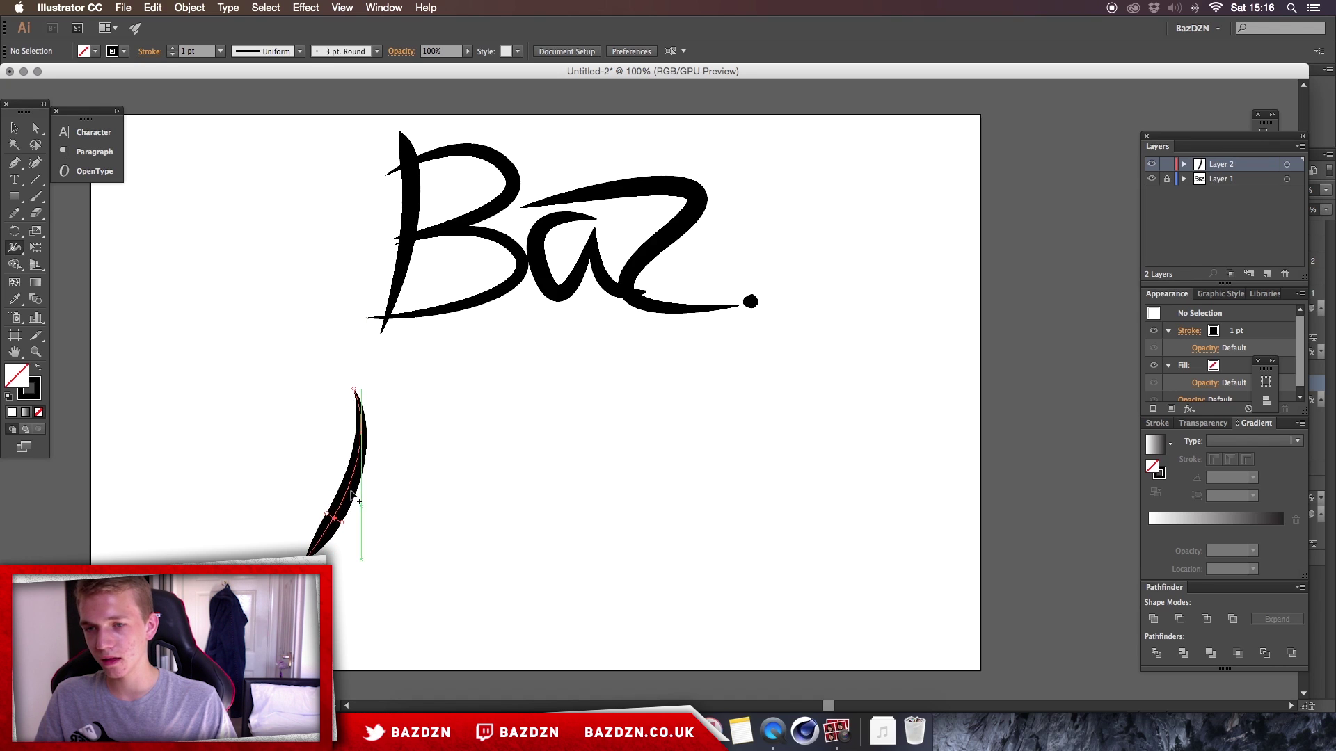
key(ctrl+z)
Step: Widen the downstroke around its middle to about 25.8 pt with the Width tool, keeping both ends tapered, and select the path
mouse_move(356, 466)
mouse_down()
mouse_move(378, 474)
mouse_move(360, 471)
mouse_move(358, 410)
mouse_move(371, 480)
mouse_up()
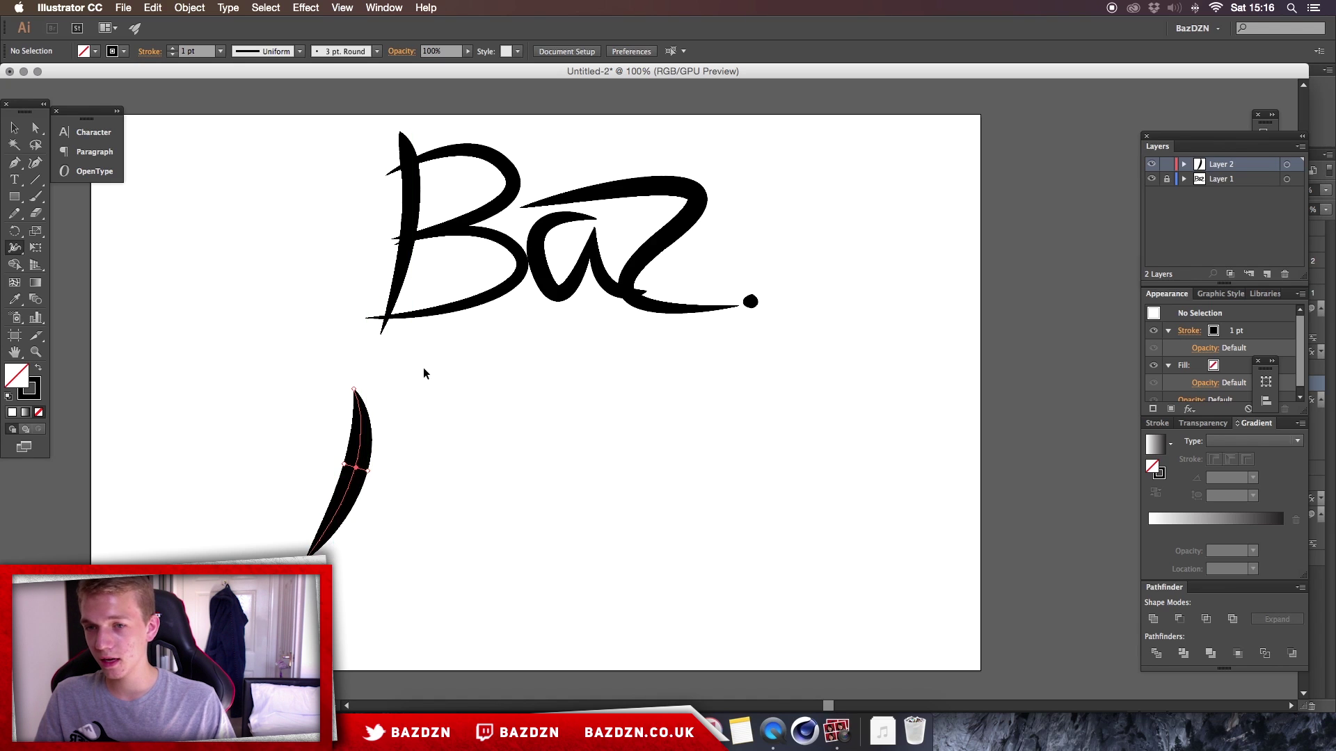
drag(361, 407, 371, 413)
key(ctrl+z)
mouse_move(356, 477)
mouse_down()
mouse_move(377, 477)
mouse_move(365, 478)
mouse_up()
key(super+z)
key(v)
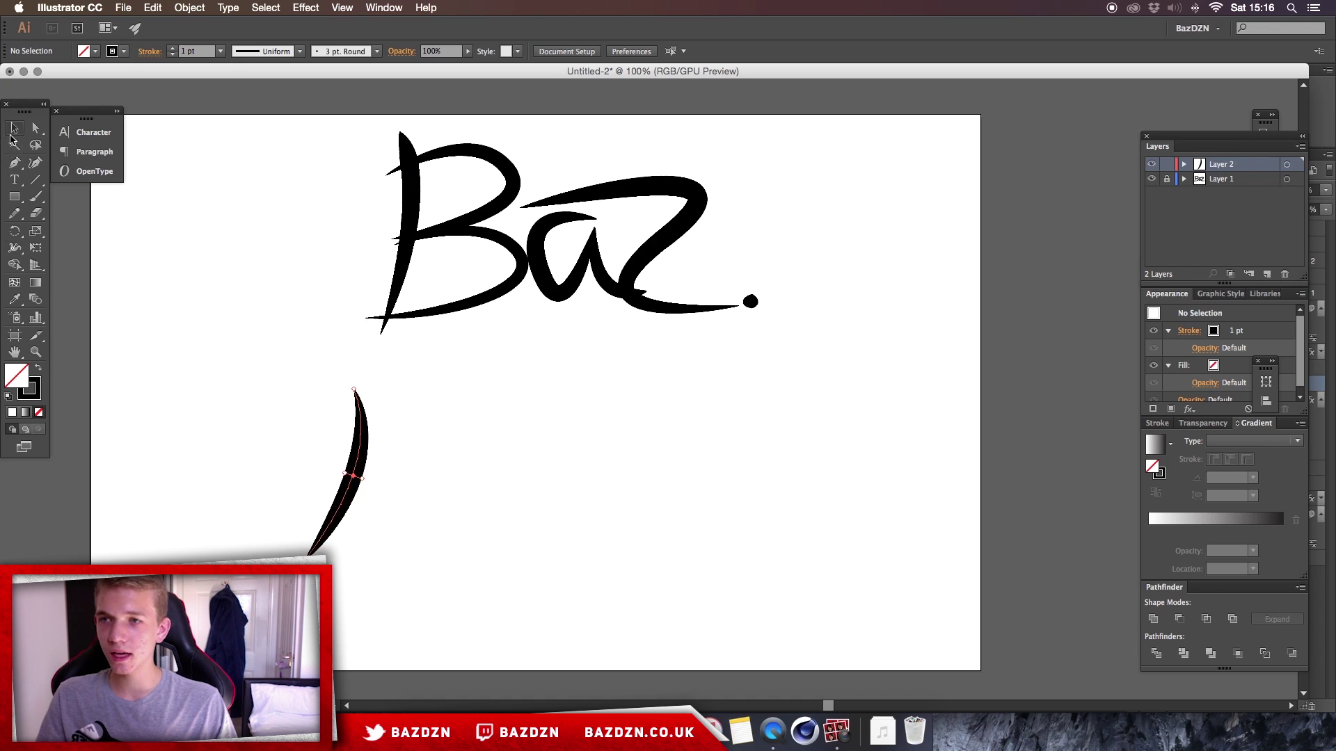
click(363, 449)
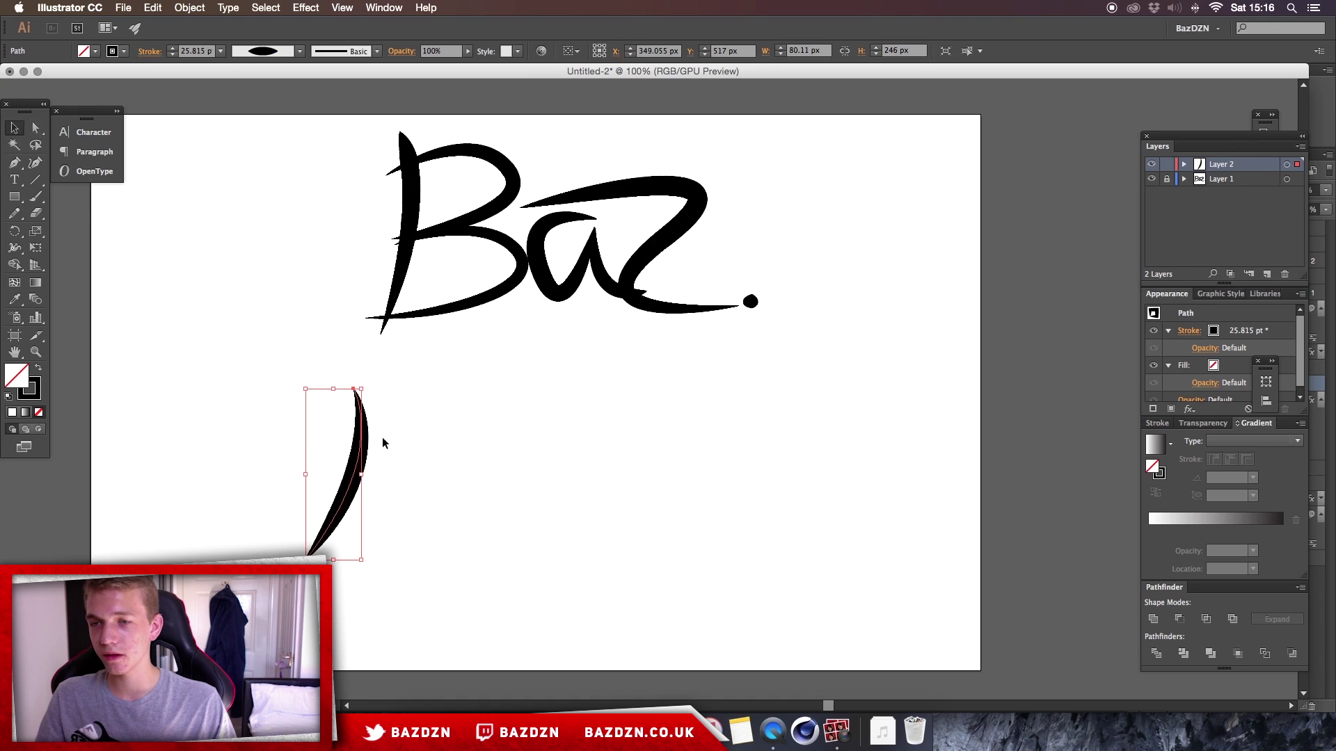
Step: Reshape the downstroke by moving its top anchor up and to the left and its bottom anchor down to about Y 656 px
click(37, 129)
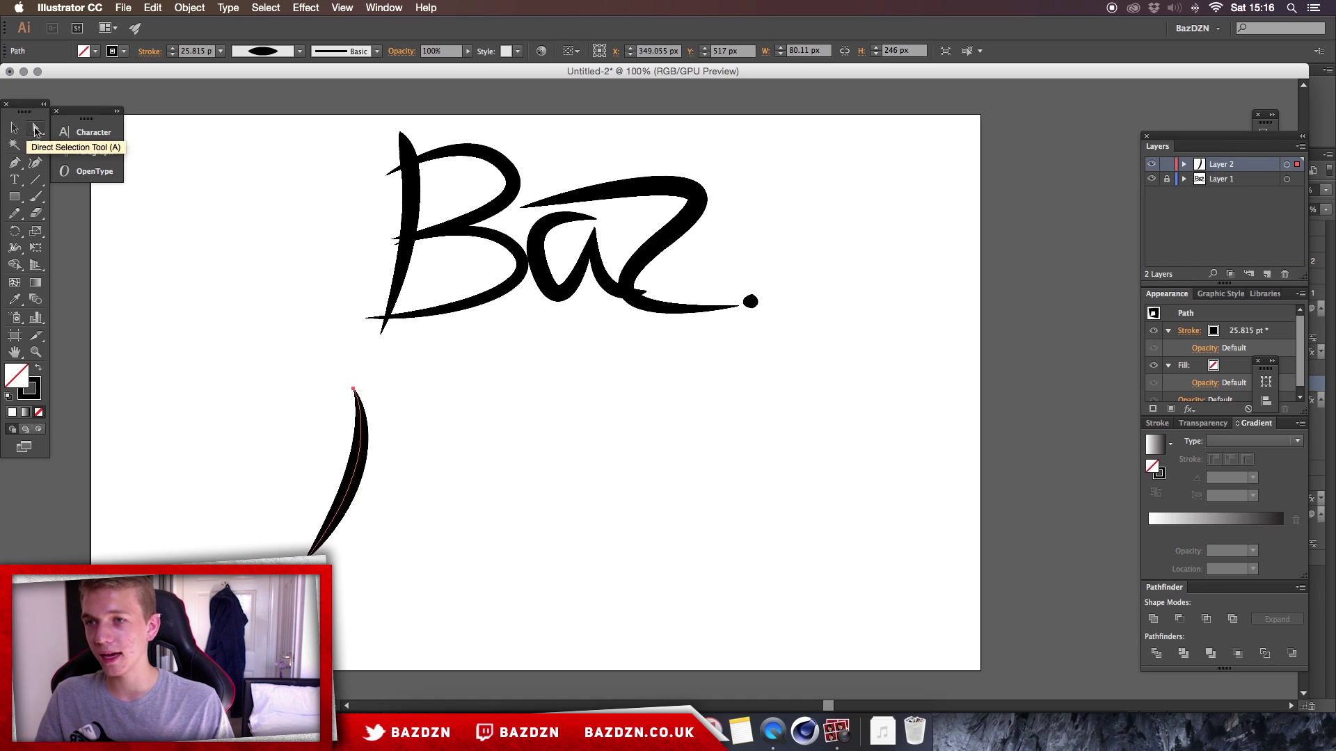
click(354, 389)
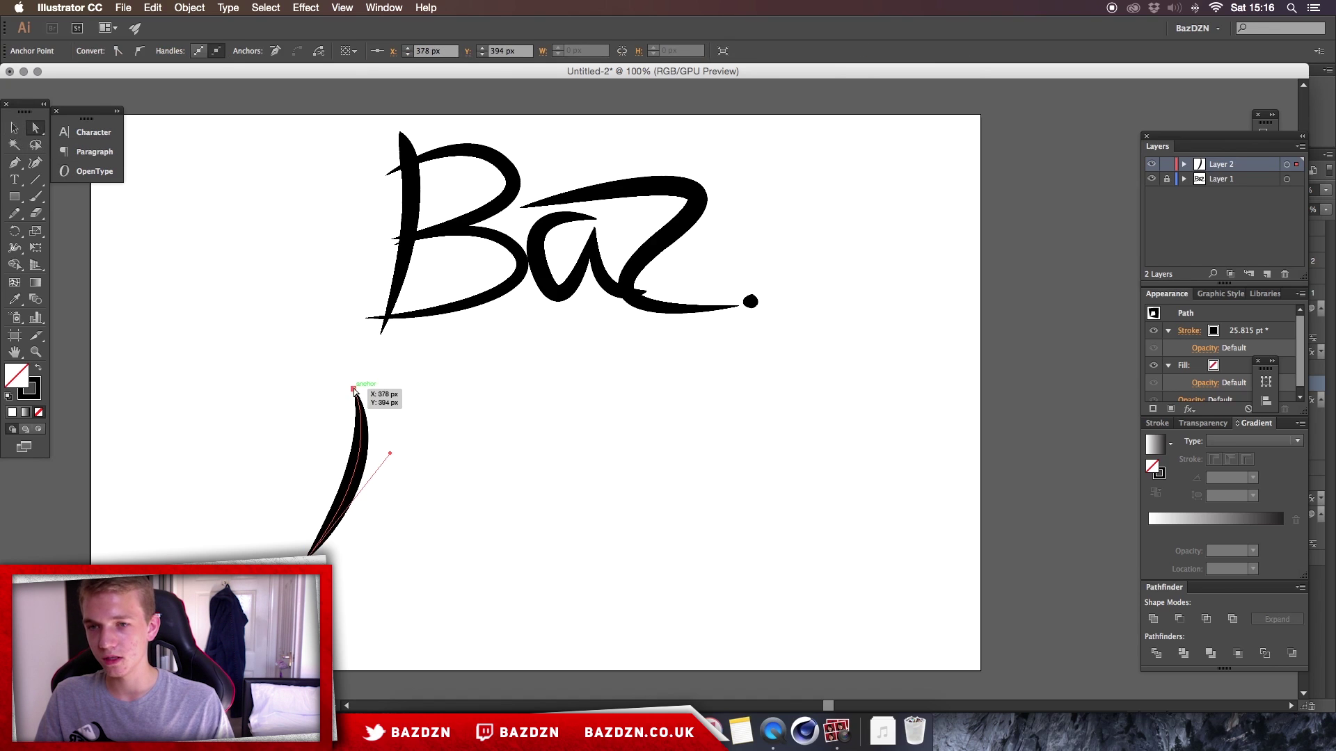
drag(354, 390, 340, 379)
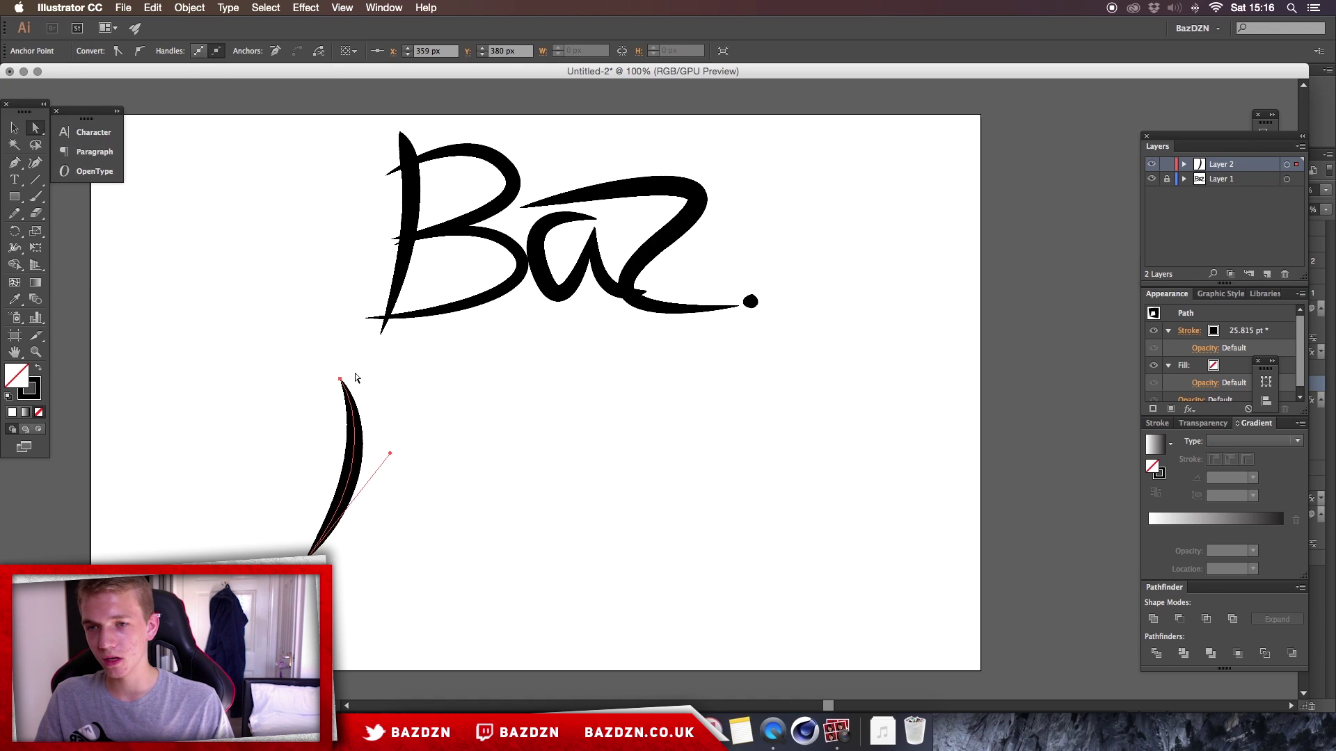
click(336, 394)
click(338, 381)
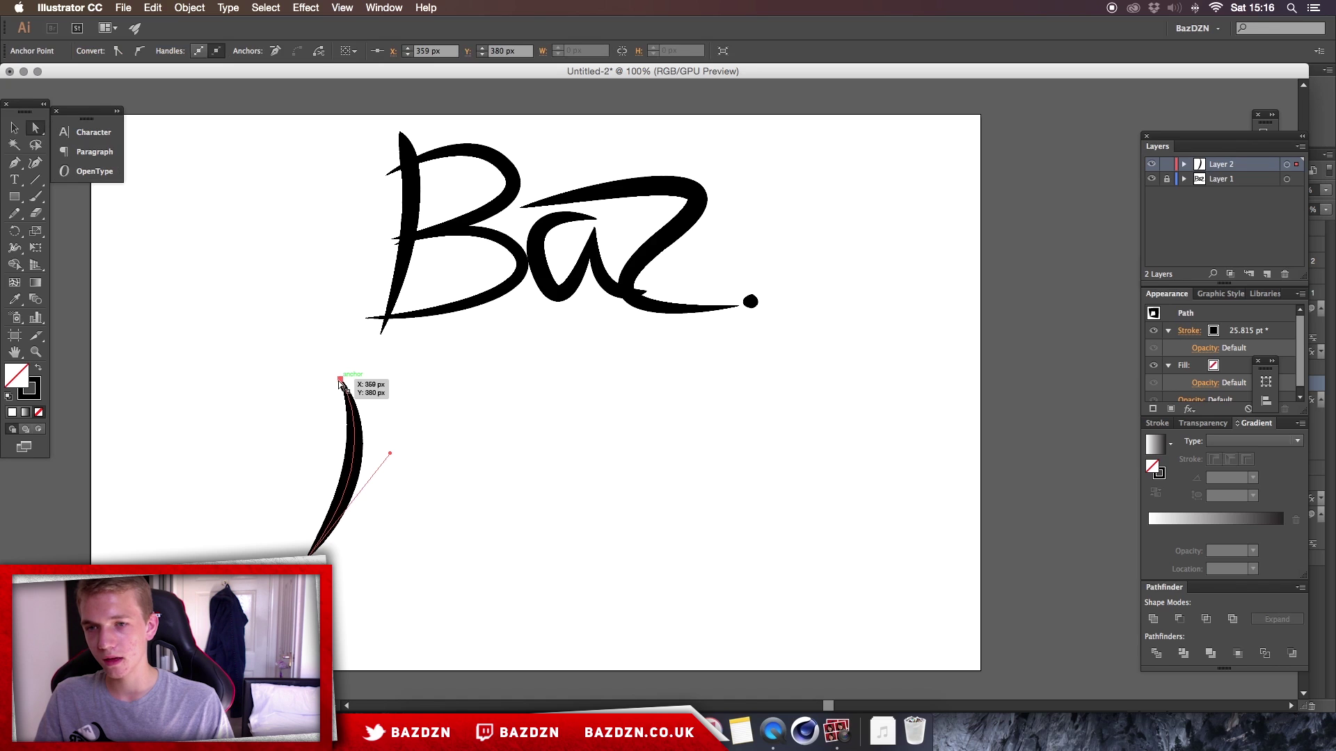
mouse_move(341, 381)
mouse_down()
mouse_move(387, 365)
mouse_move(554, 448)
mouse_move(323, 403)
mouse_move(323, 380)
mouse_up()
drag(311, 551, 307, 572)
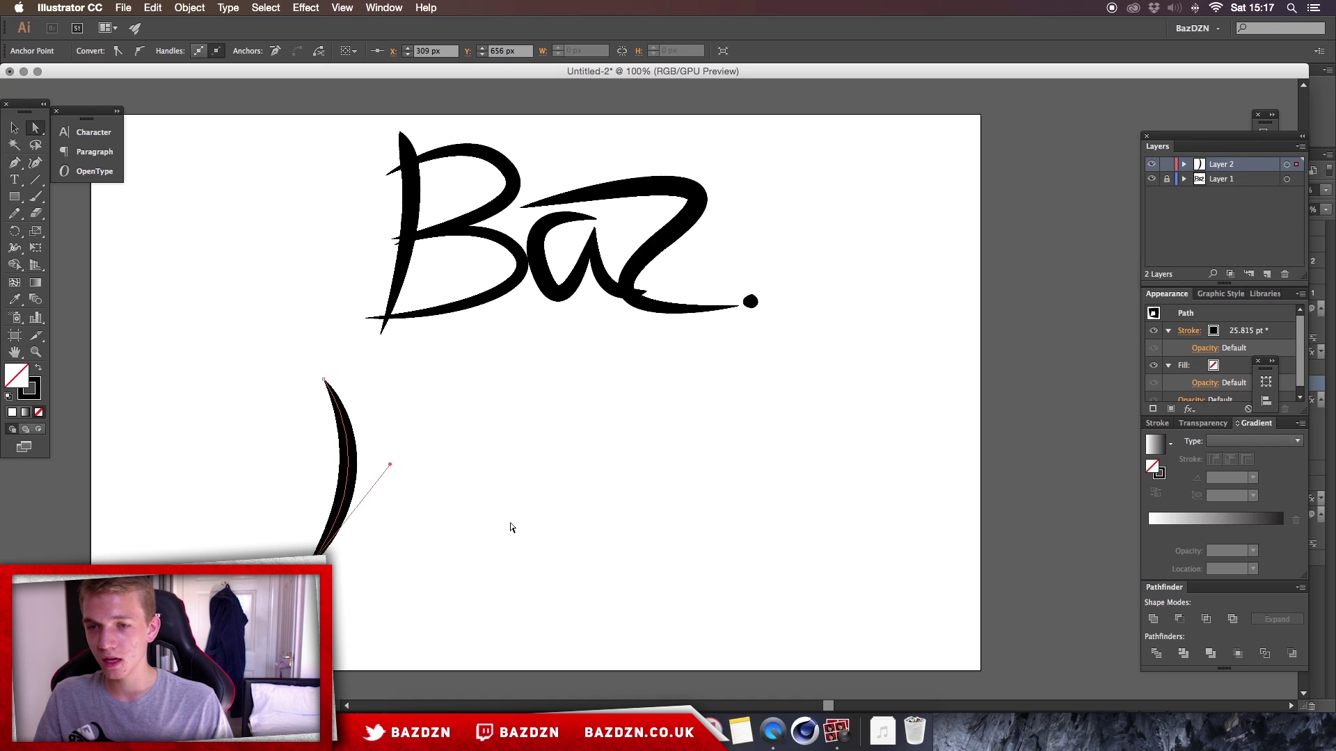
click(508, 527)
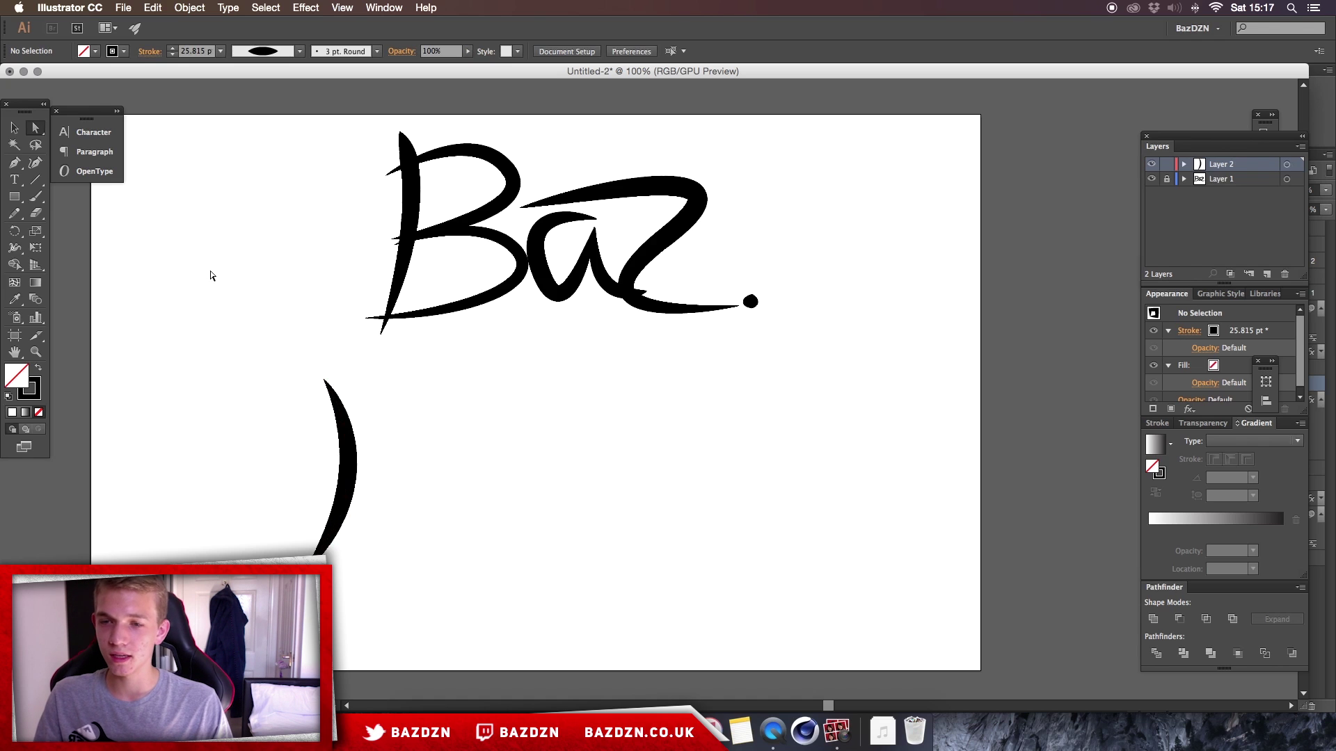
Step: Draw an open curved bowl for a letter P with the Pen tool, crossing the downstroke near its top and again lower down
key(p)
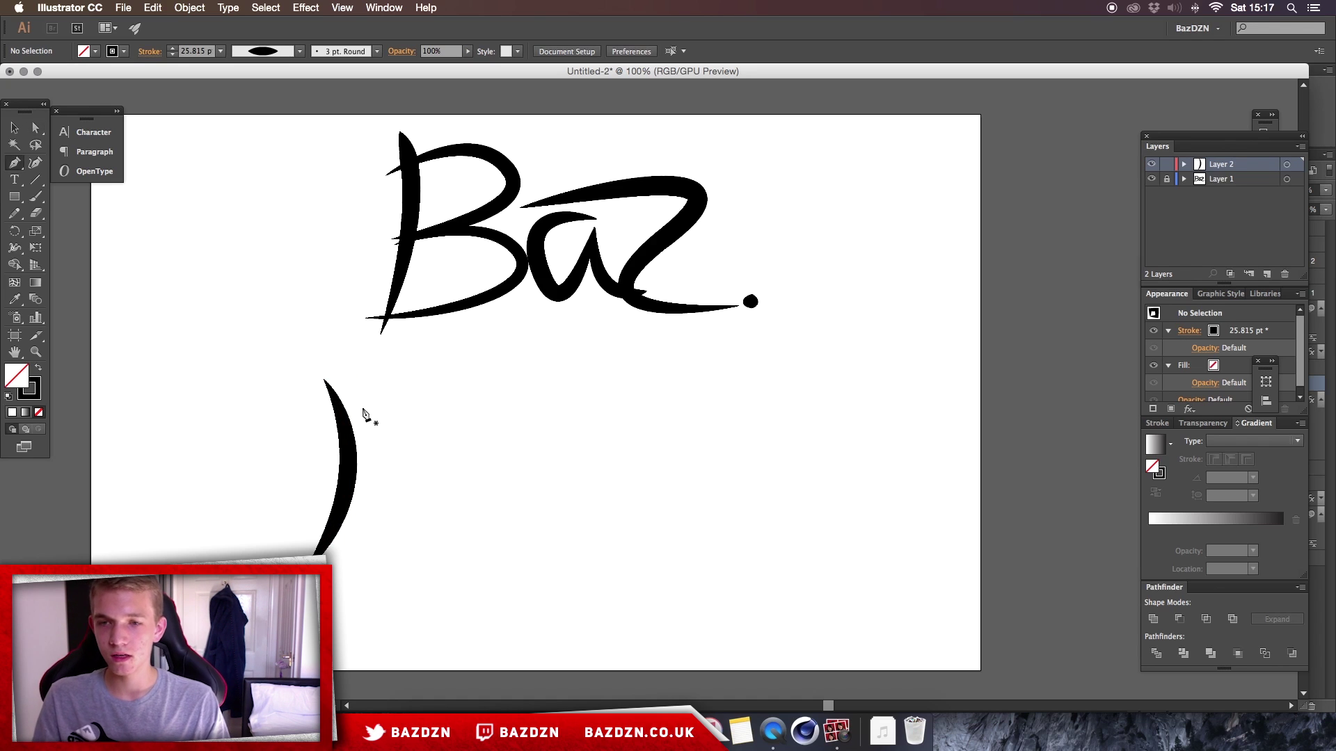
click(306, 411)
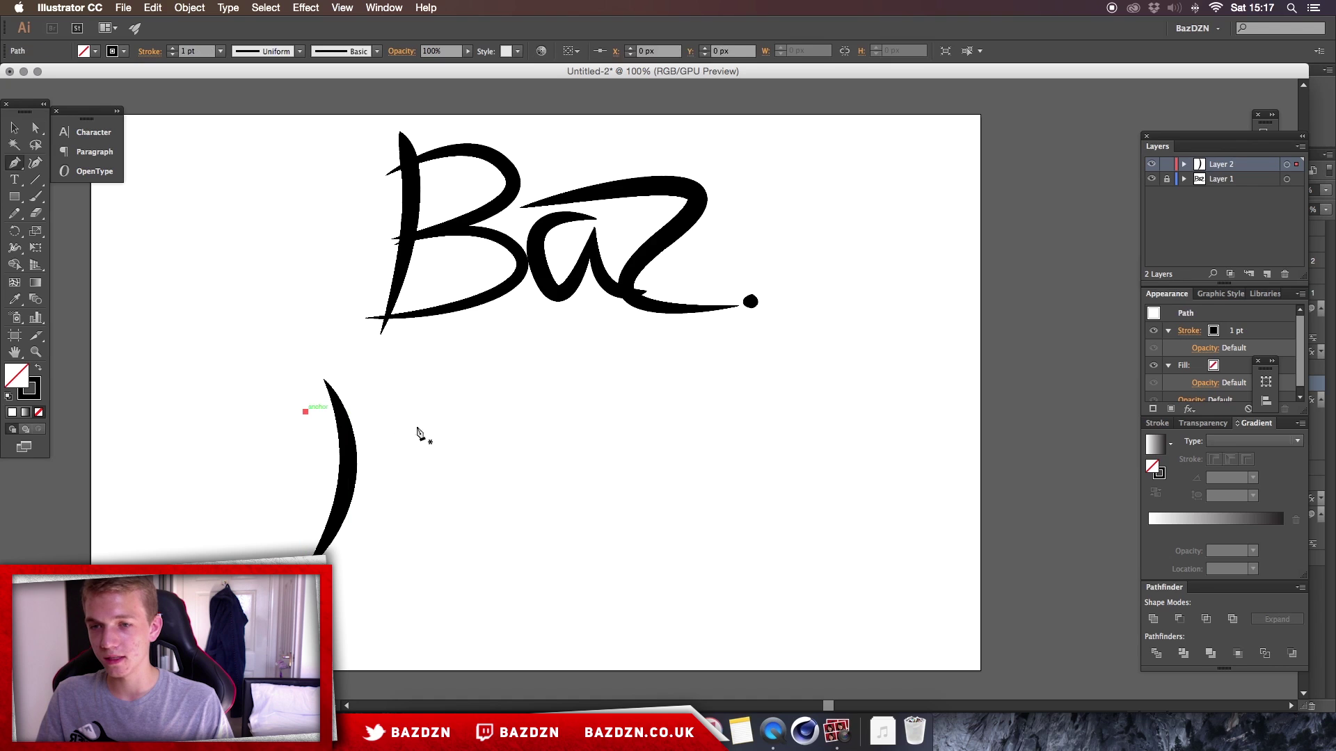
click(450, 407)
drag(459, 410, 507, 455)
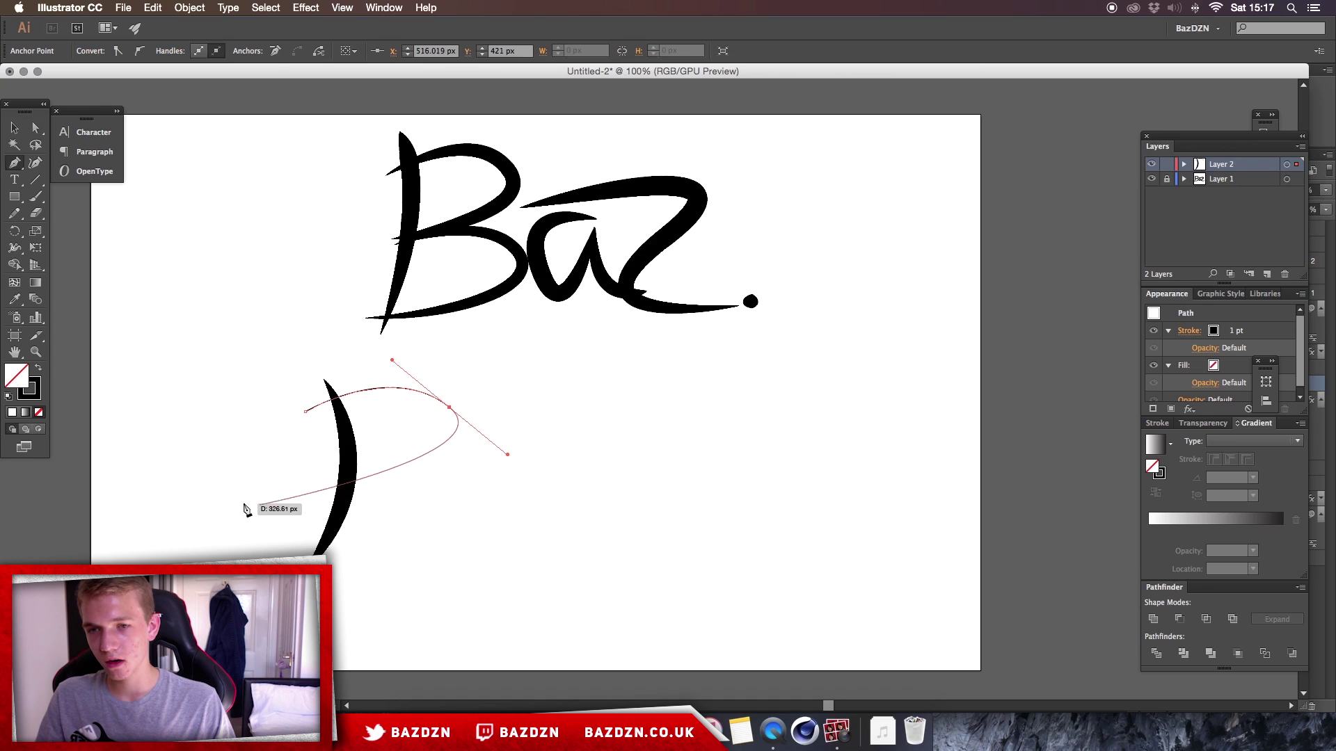
drag(247, 497, 327, 497)
Step: Widen the bowl path at its right-hand curve to about 15 pt with the Width tool and deselect it
click(14, 127)
click(14, 248)
mouse_move(438, 442)
mouse_down()
mouse_move(462, 434)
mouse_move(428, 398)
mouse_move(439, 384)
mouse_move(457, 417)
mouse_up()
click(11, 129)
click(445, 418)
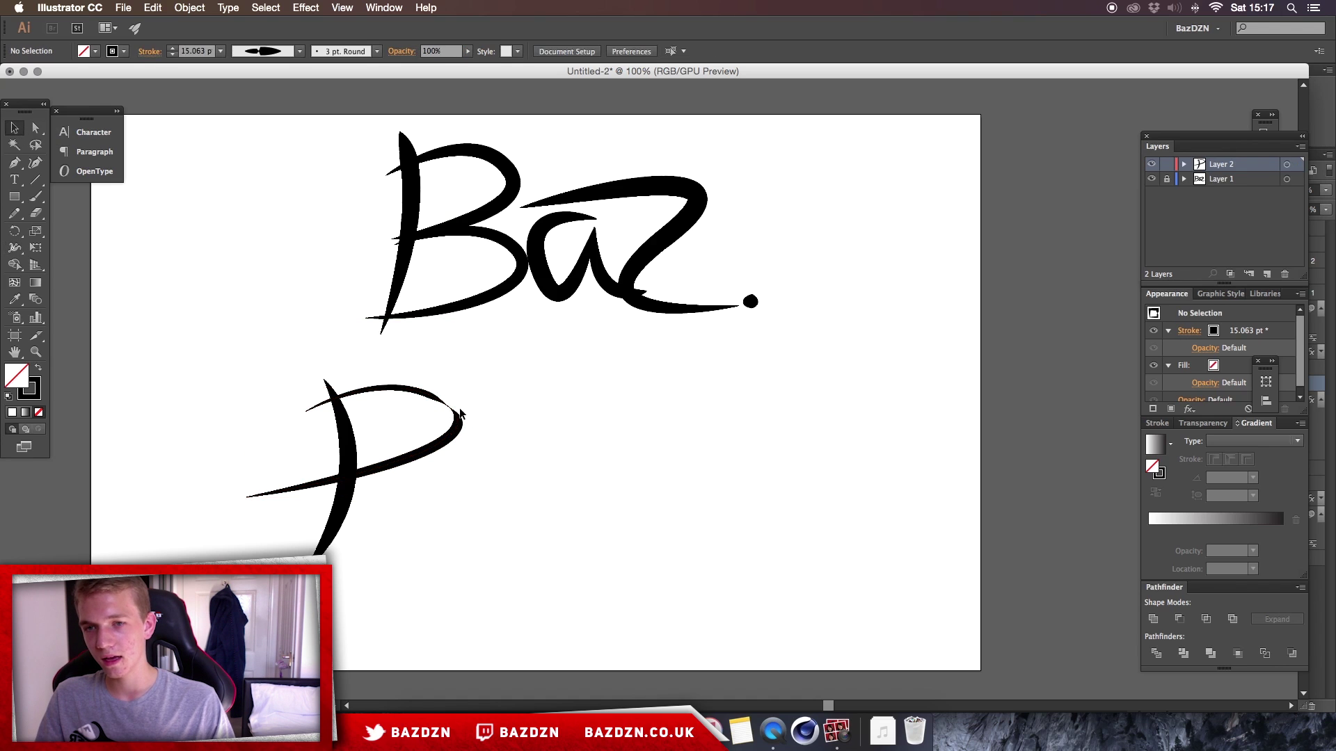
Step: Delete the P's bowl path, keeping the downstroke
key(super+equal)
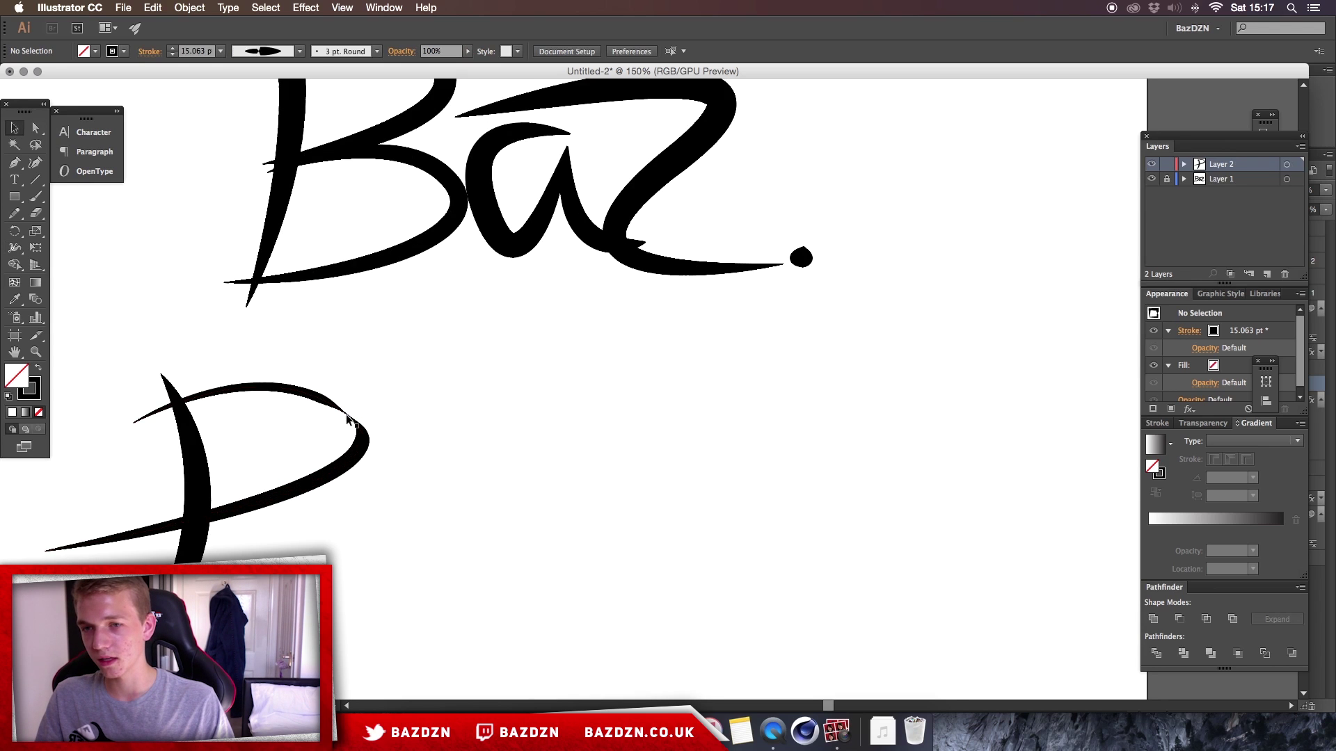
click(362, 451)
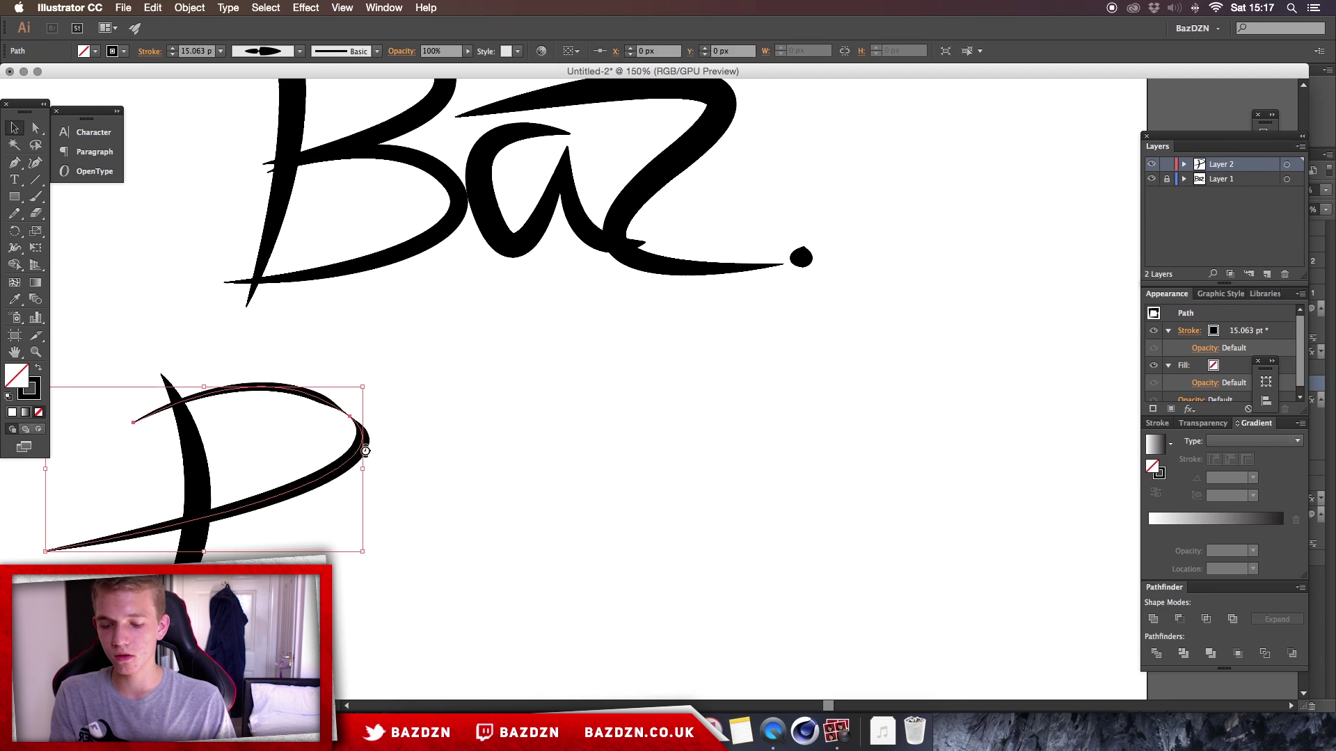
key(Delete)
Step: Redraw the P's bowl with the Pen tool as a four-anchor curve that ends left of the downstroke
key(p)
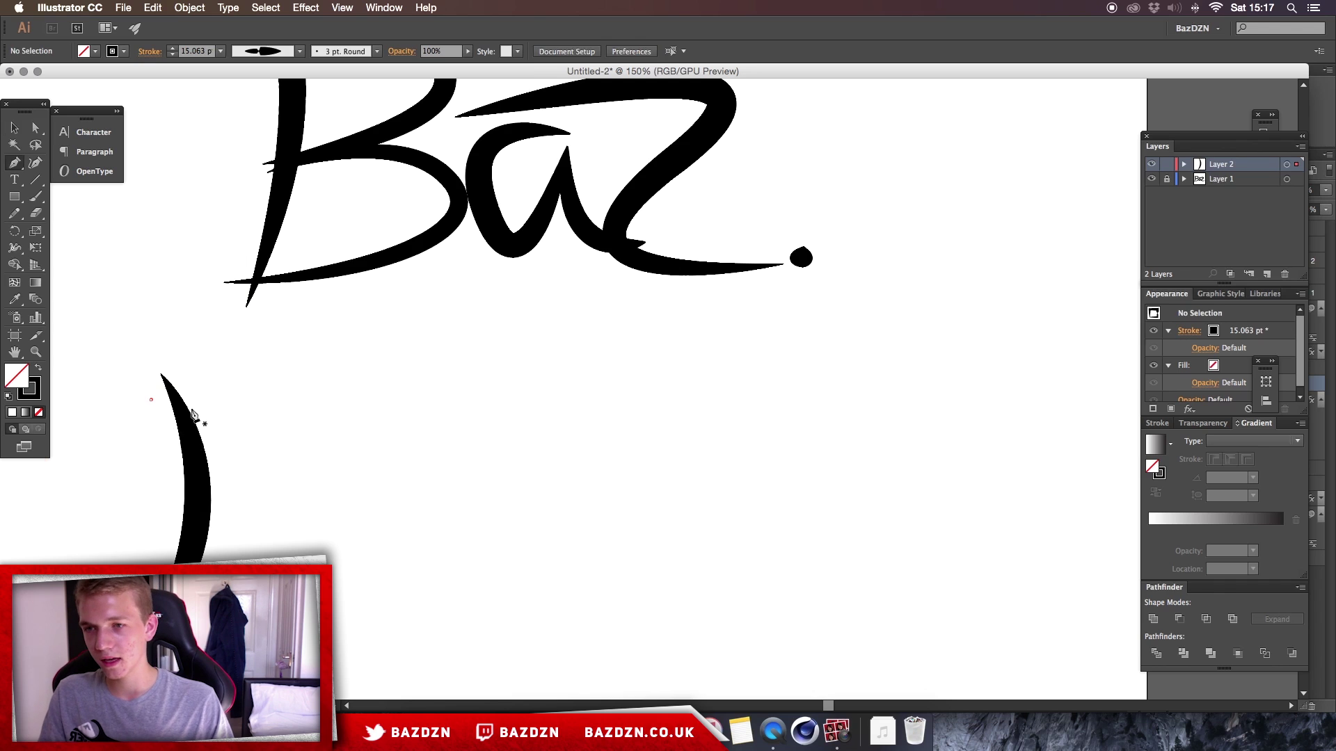
click(150, 399)
drag(349, 407, 413, 459)
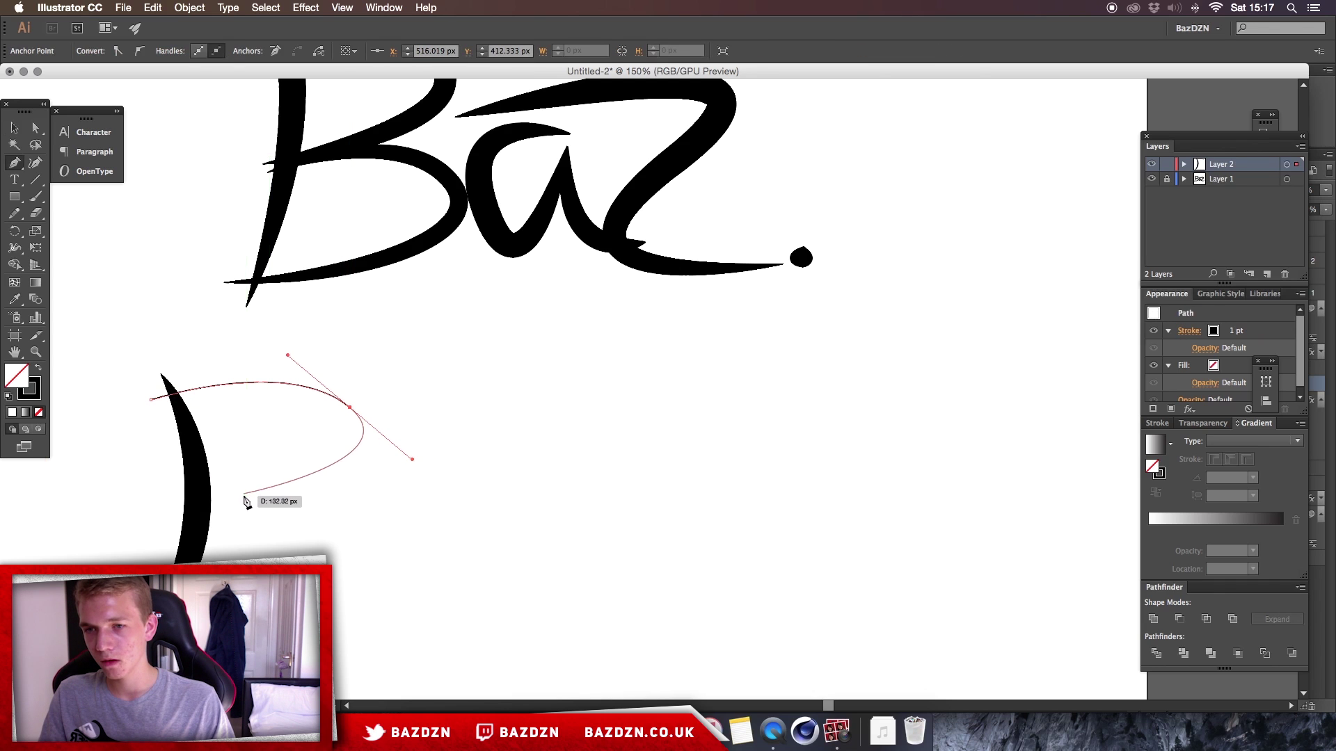
click(245, 496)
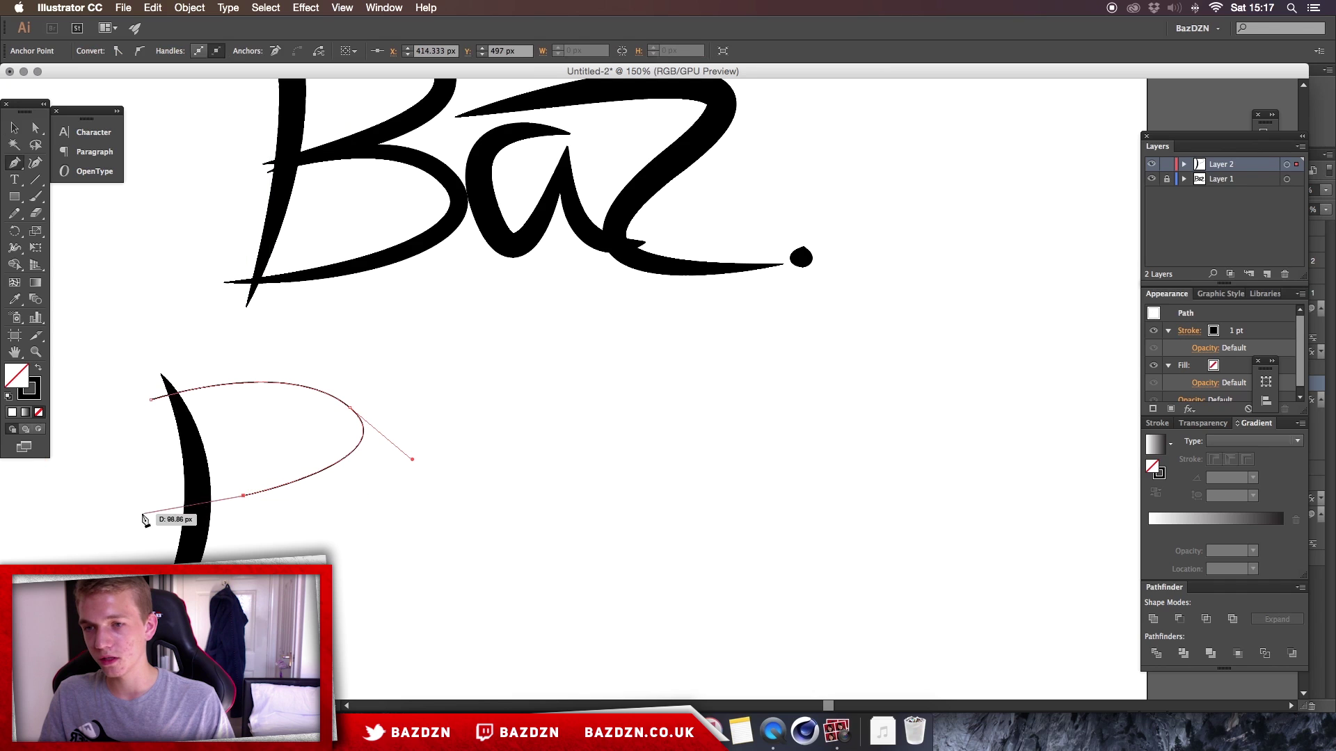
drag(96, 512, 48, 506)
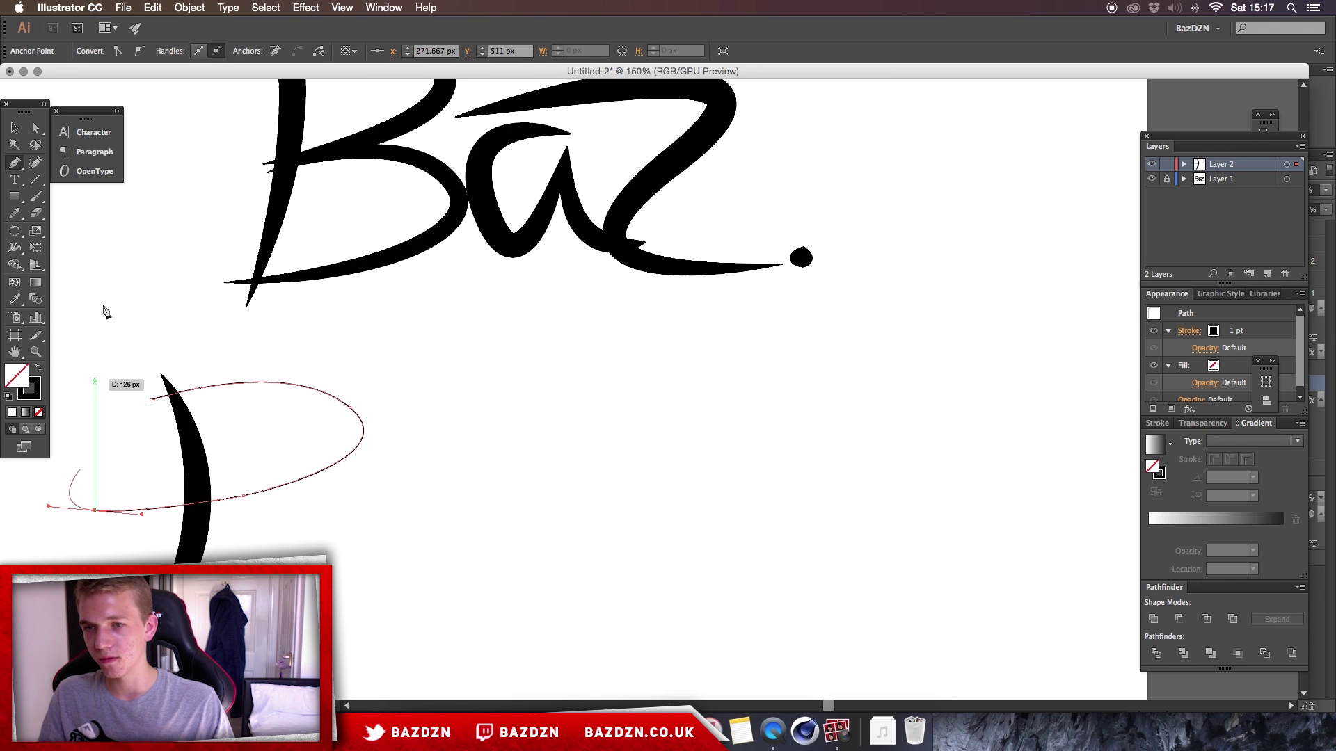
Step: Widen the redrawn bowl at its right-hand curve to about 24.2 pt with the Width tool and deselect it
click(14, 247)
drag(363, 437, 375, 421)
scroll(396, 442, down, 3)
scroll(396, 441, left, 2)
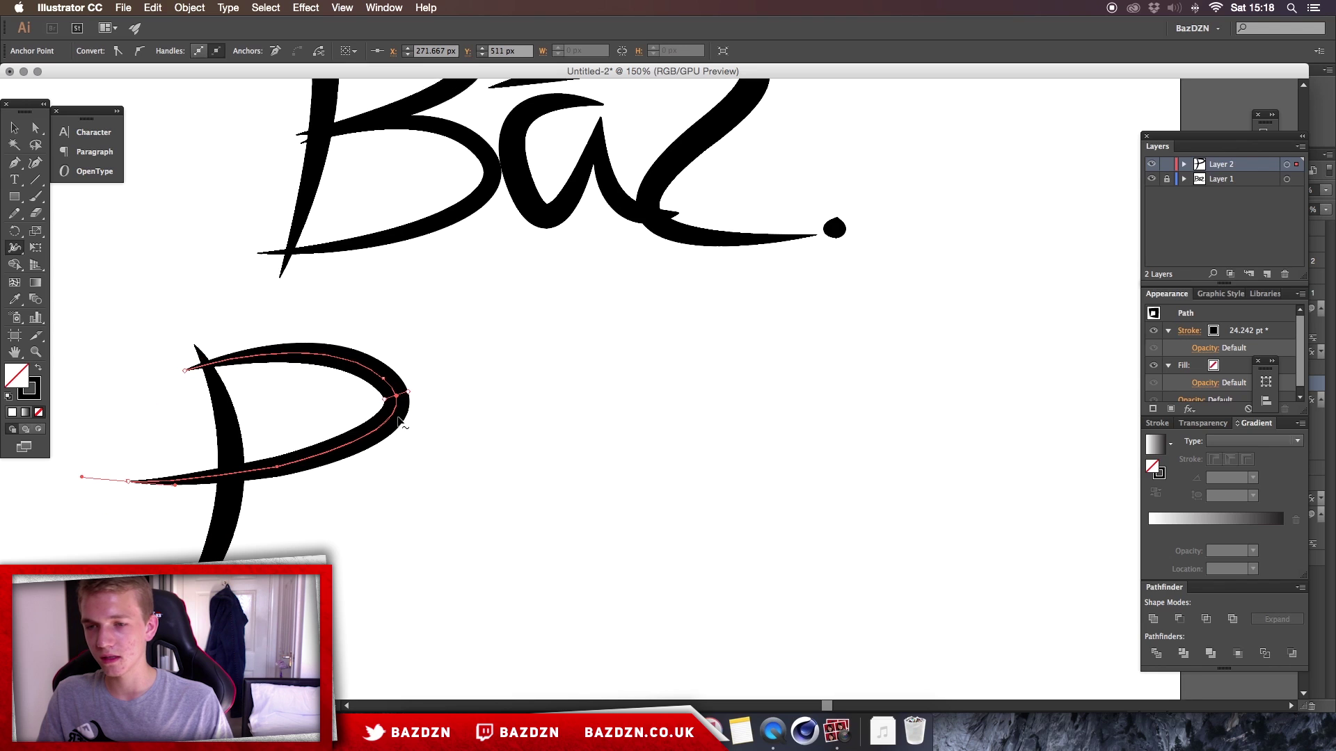
click(15, 127)
click(520, 625)
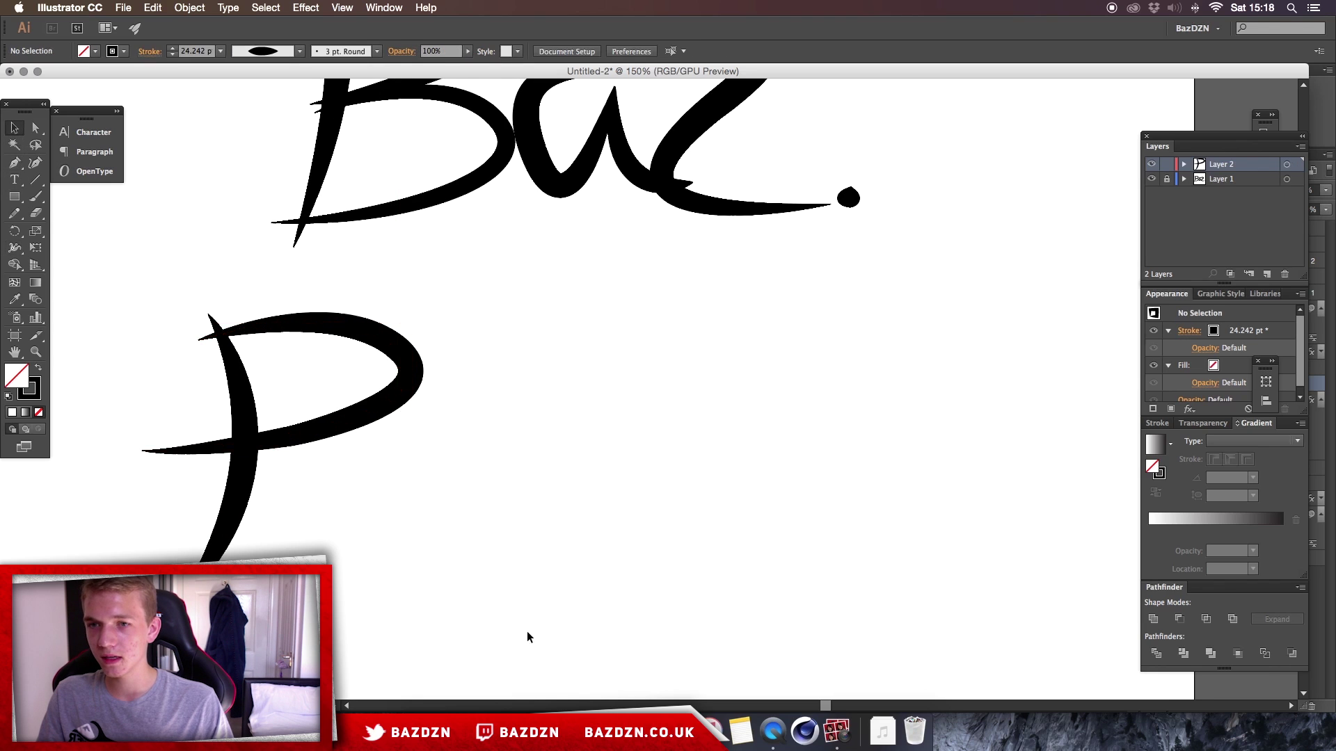
scroll(505, 571, down, 2)
scroll(504, 572, left, 3)
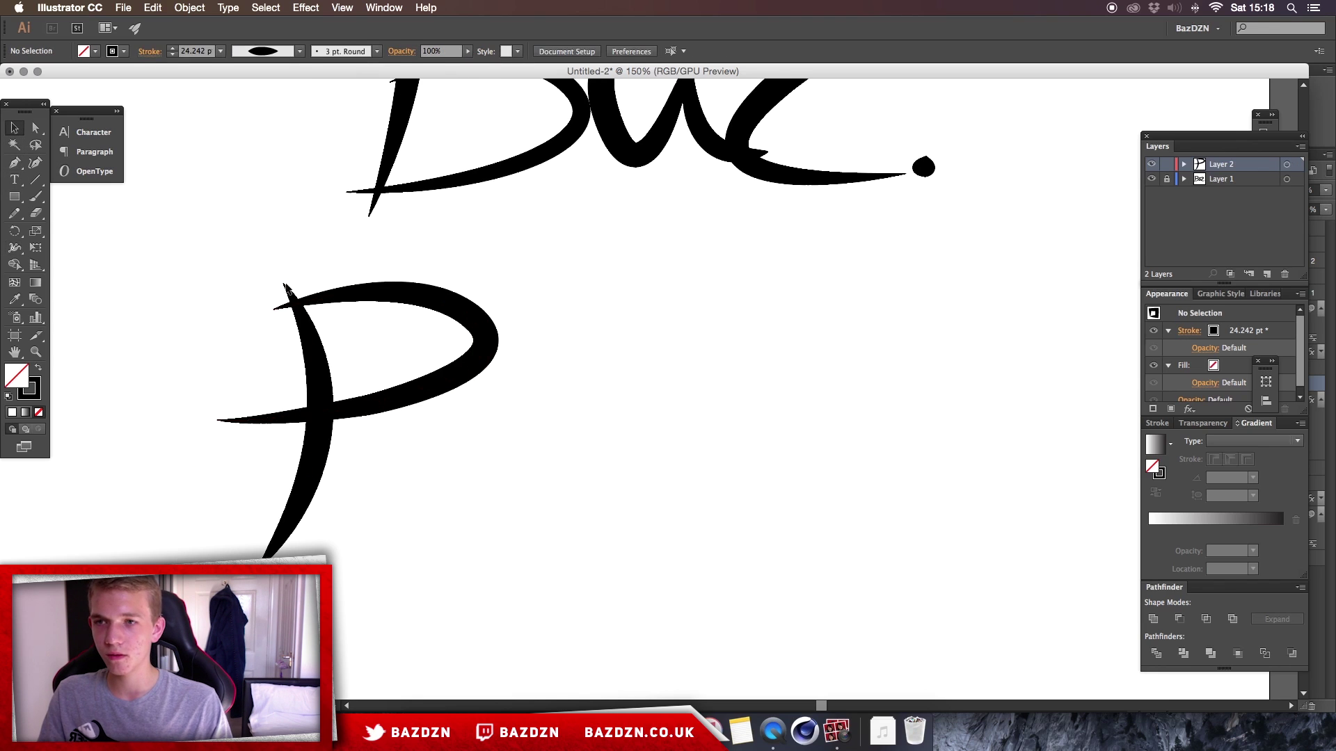
Step: Rotate the P's bowl slightly counterclockwise, enlarge it to about 273 by 141 px, and deselect it
click(358, 305)
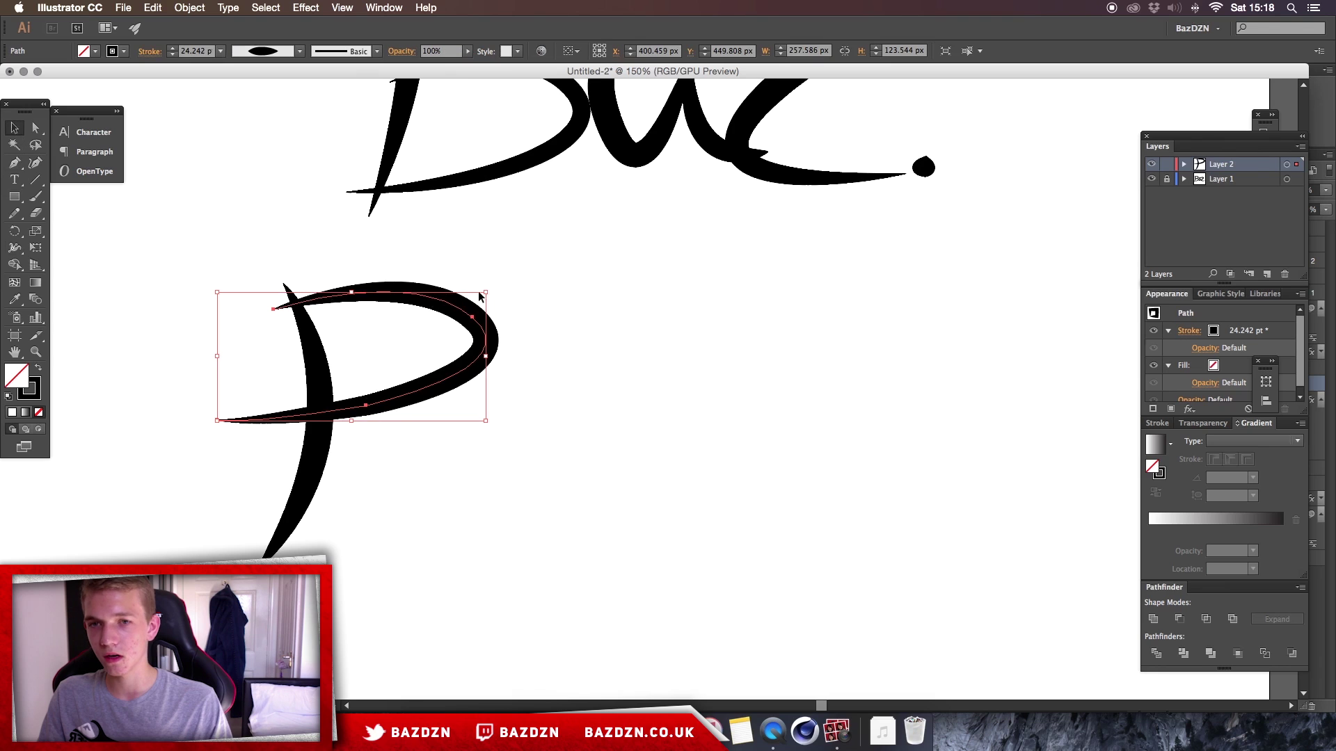
drag(490, 290, 464, 318)
click(509, 336)
Step: Try a duplicate of the P's bowl below the original as the lower bowl of a B
click(443, 311)
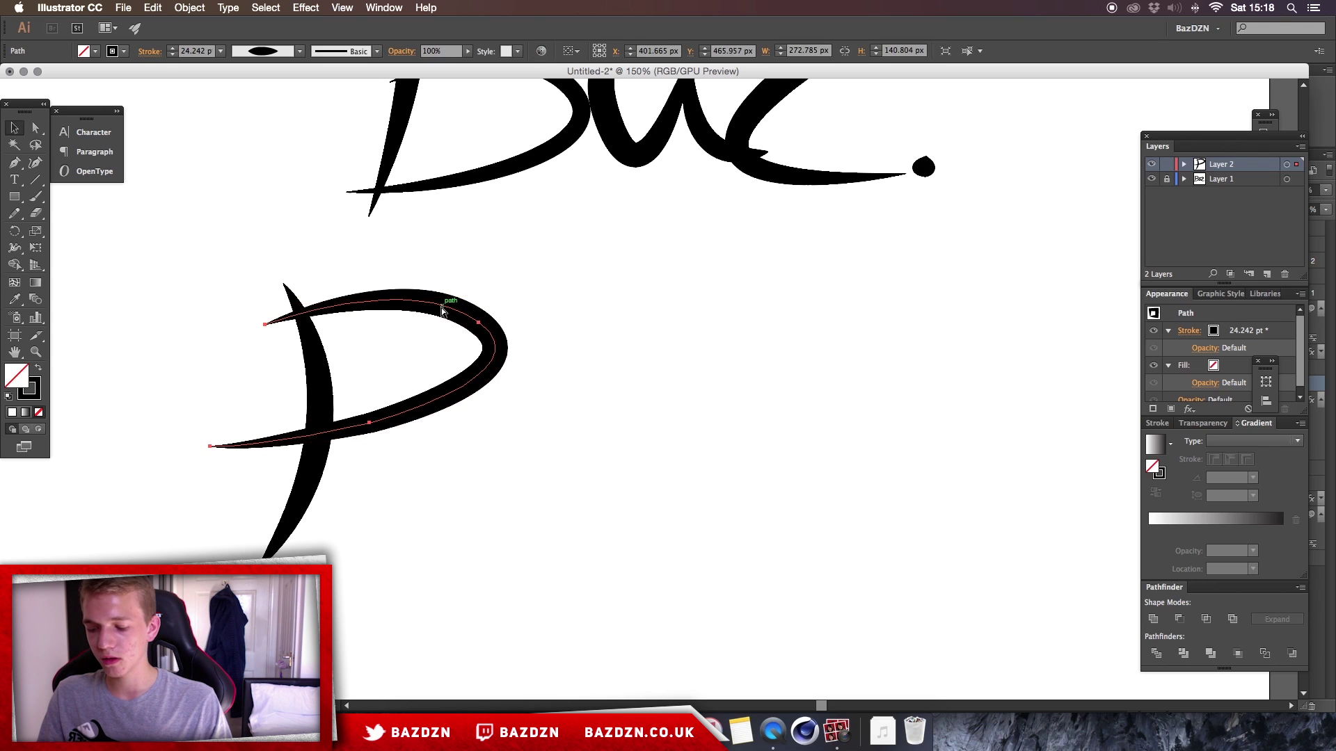
key(super+c)
key(super+v)
drag(744, 331, 443, 416)
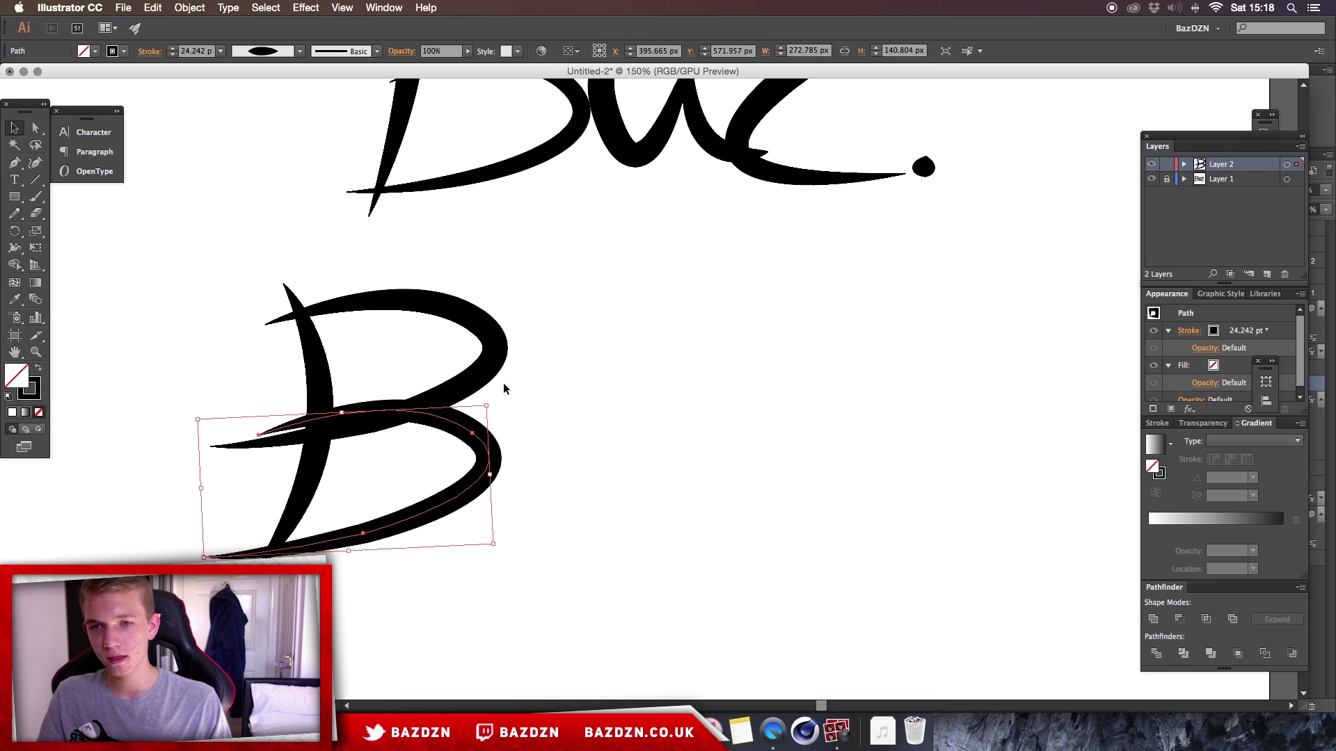
key(Delete)
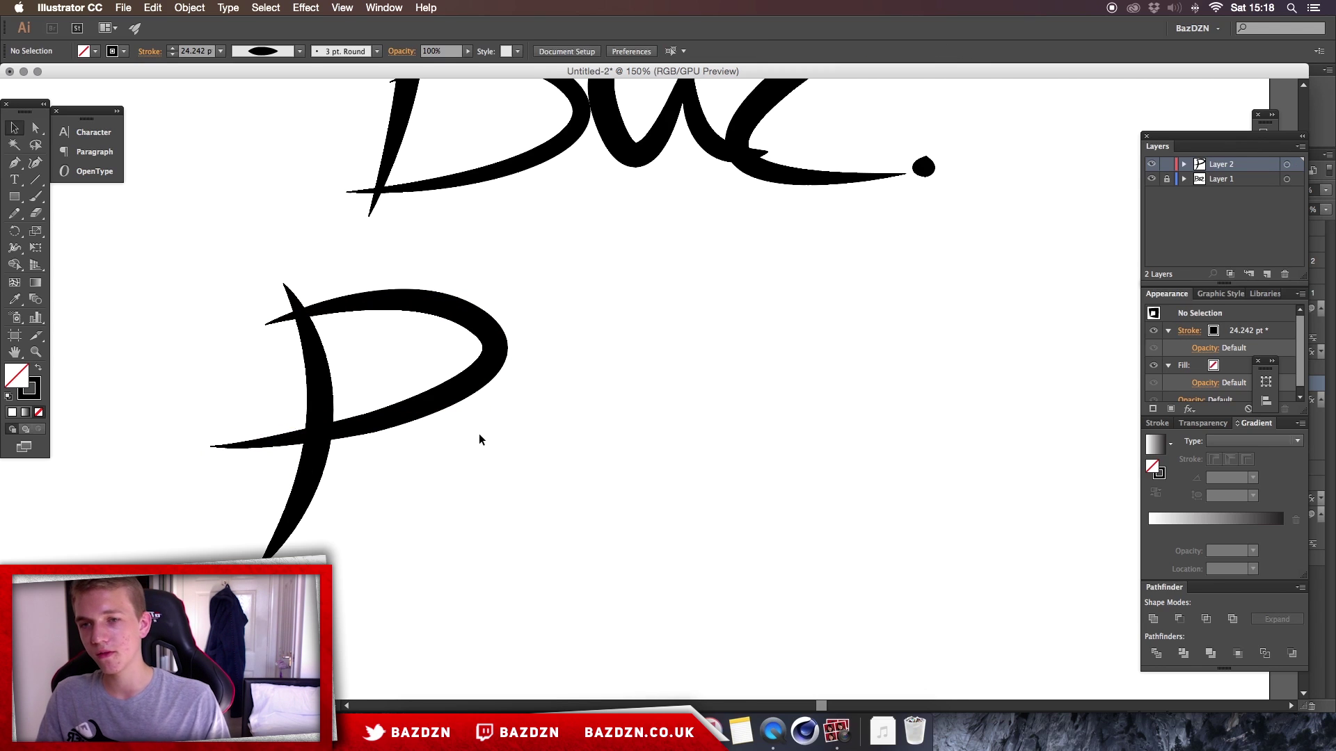
key(p)
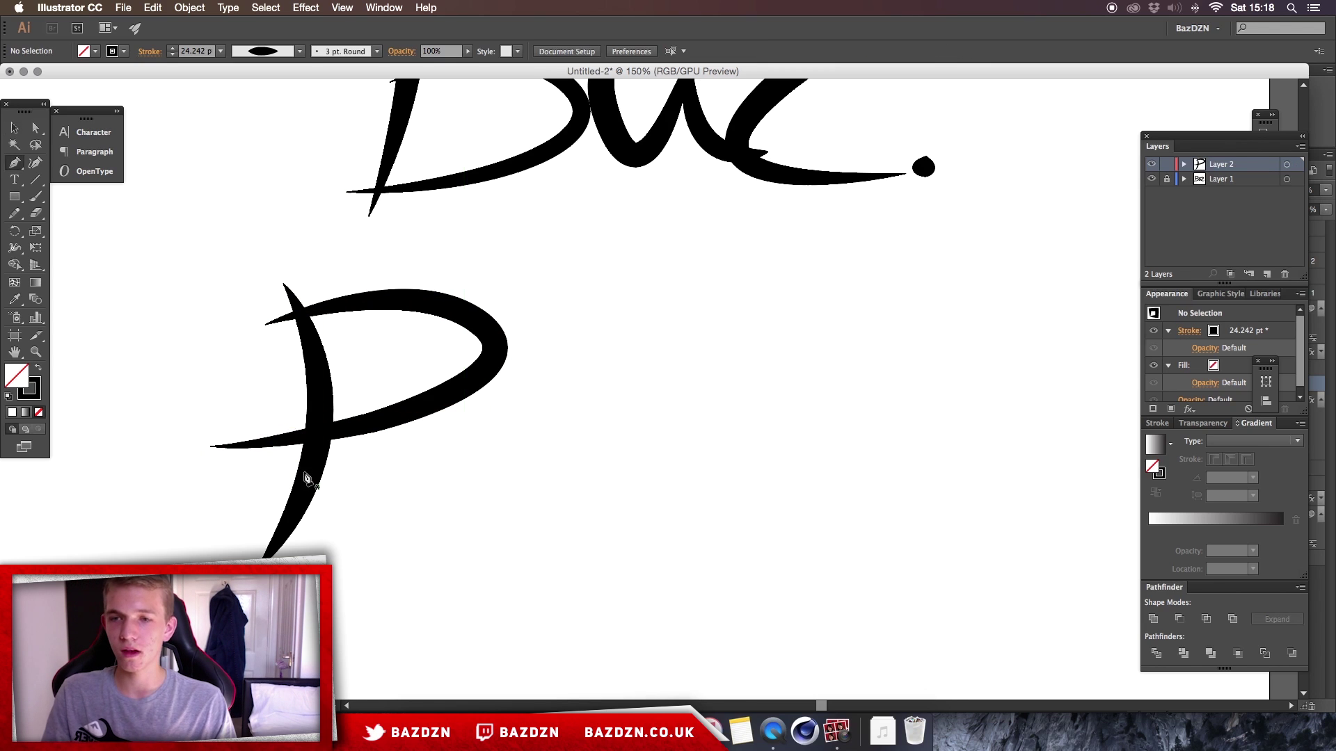
click(282, 445)
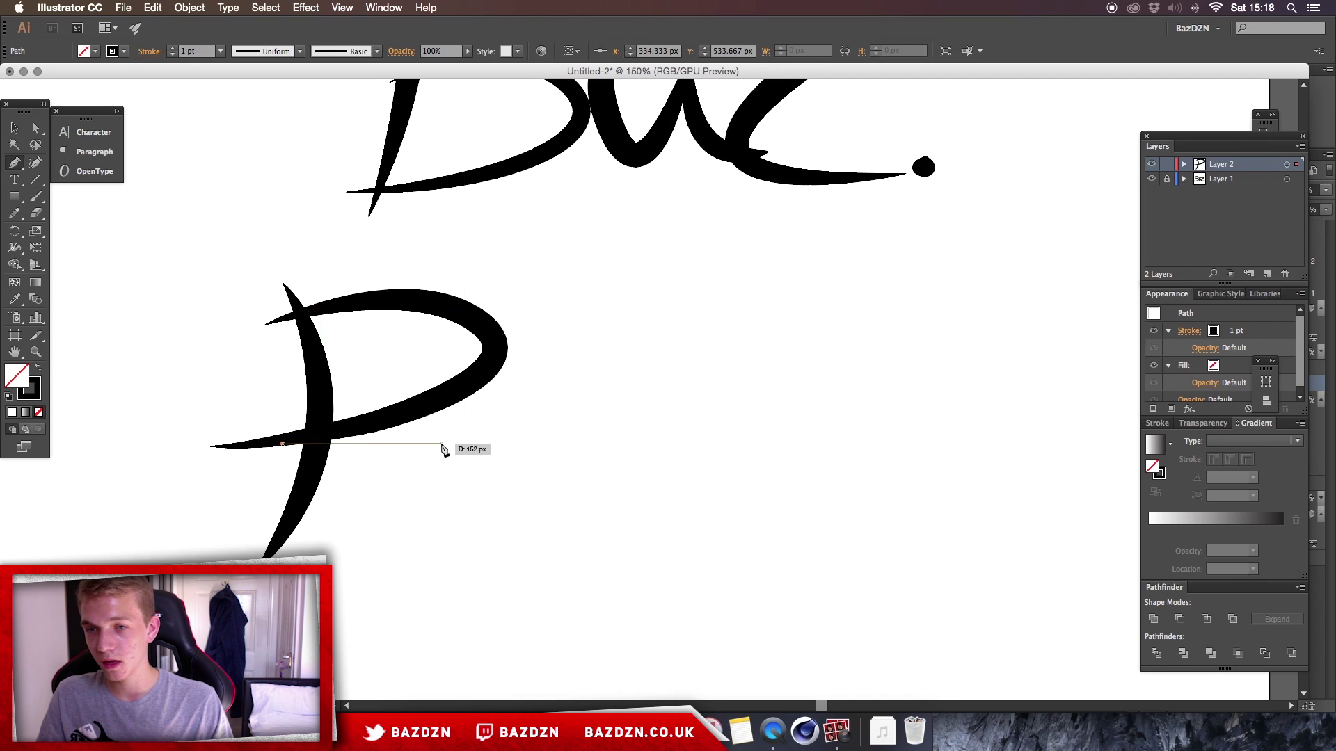
key(super+z)
key(super+z)
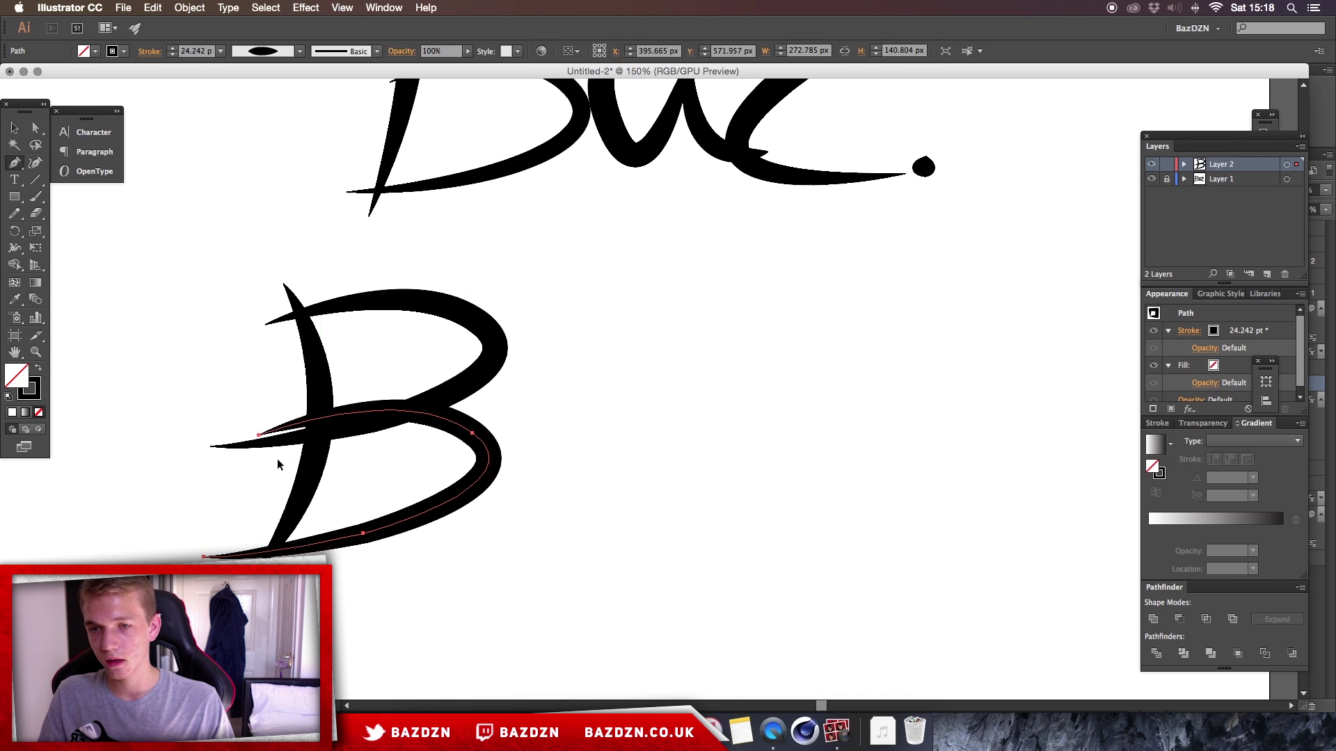
key(super+shift+z)
Step: Draw the B's lower bowl with the Pen tool as a four-anchor curve about 289 by 91 px, ending left of the downstroke
click(277, 453)
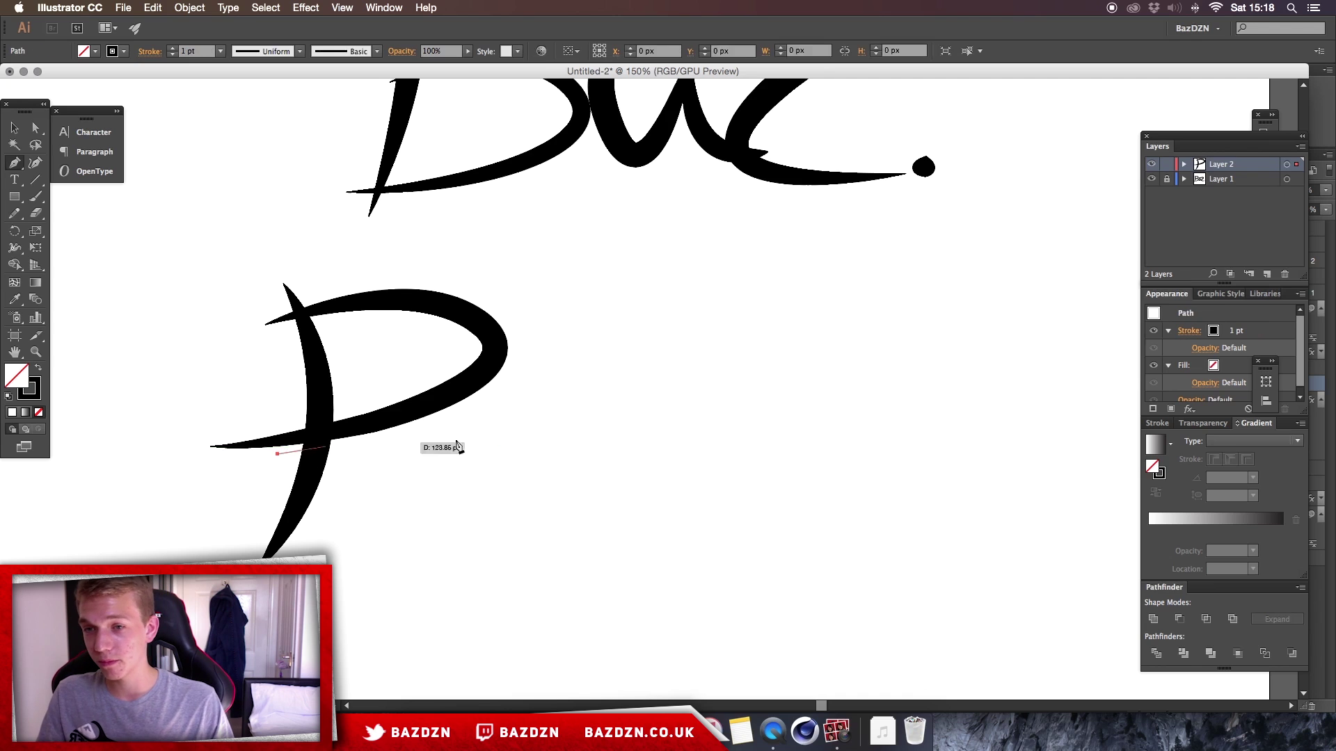
drag(451, 440, 533, 459)
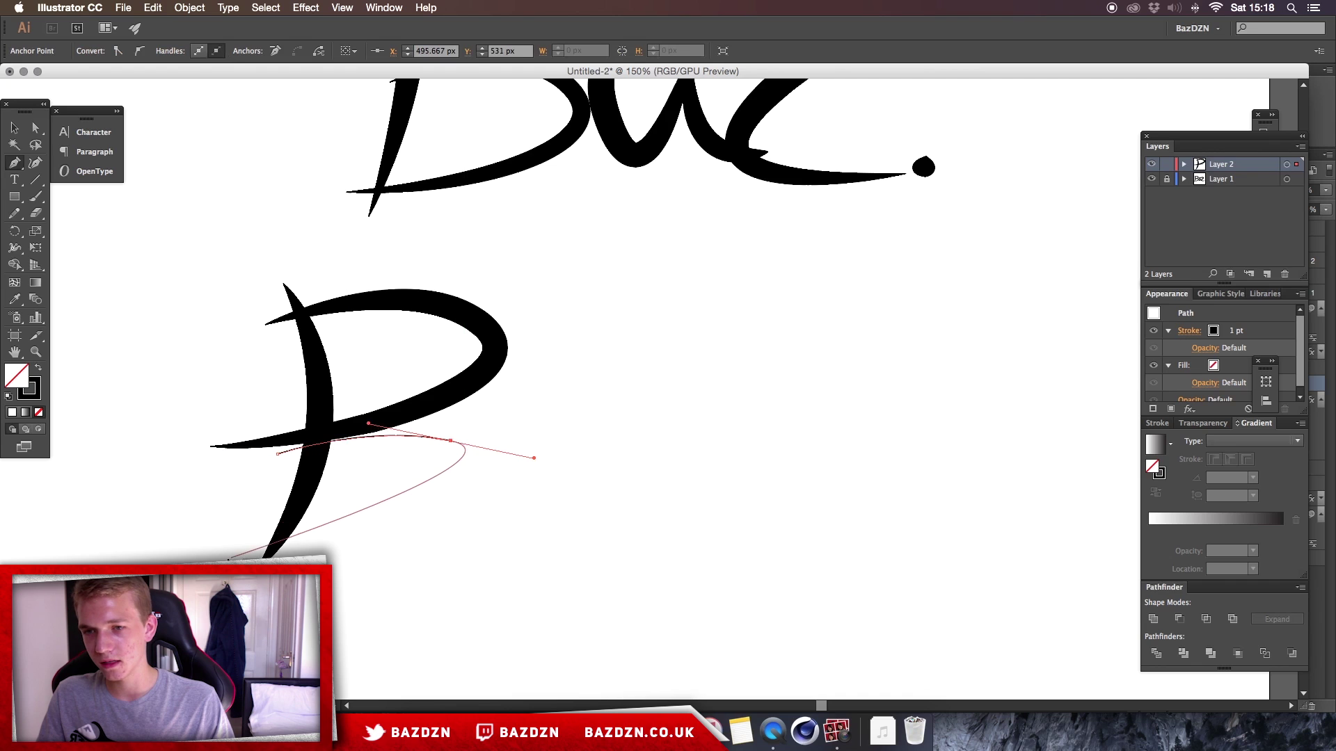
click(381, 522)
drag(379, 527, 317, 534)
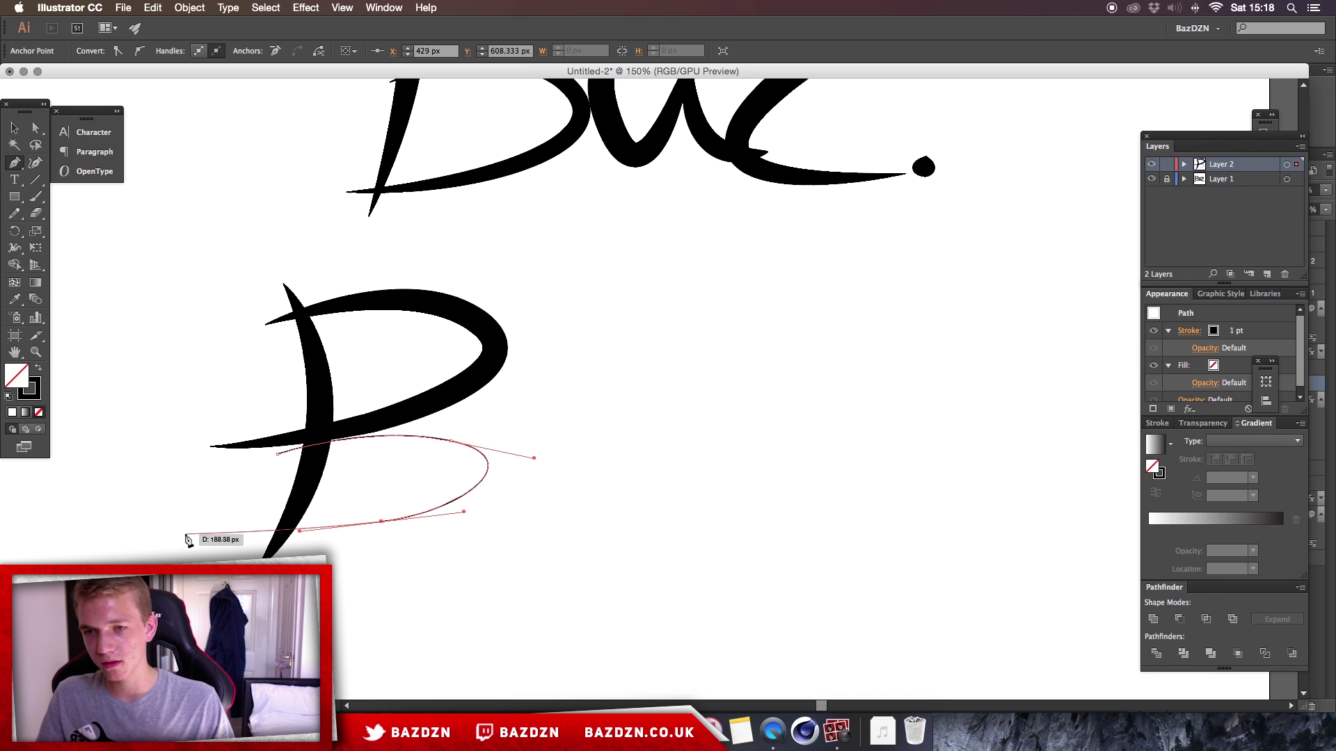
click(187, 531)
click(13, 127)
click(535, 482)
Step: Widen the lower bowl at its right-hand curve to about 25.6 pt with the Width tool and deselect it
click(486, 468)
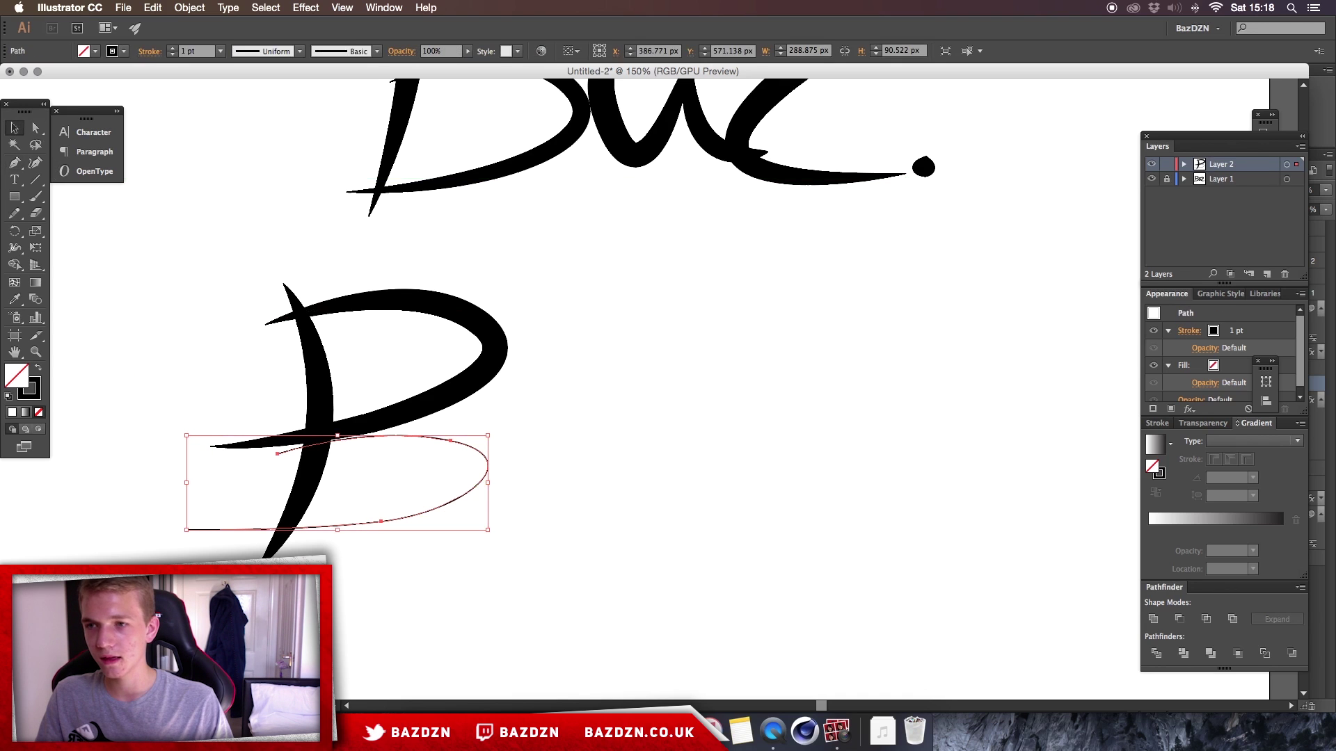
click(14, 248)
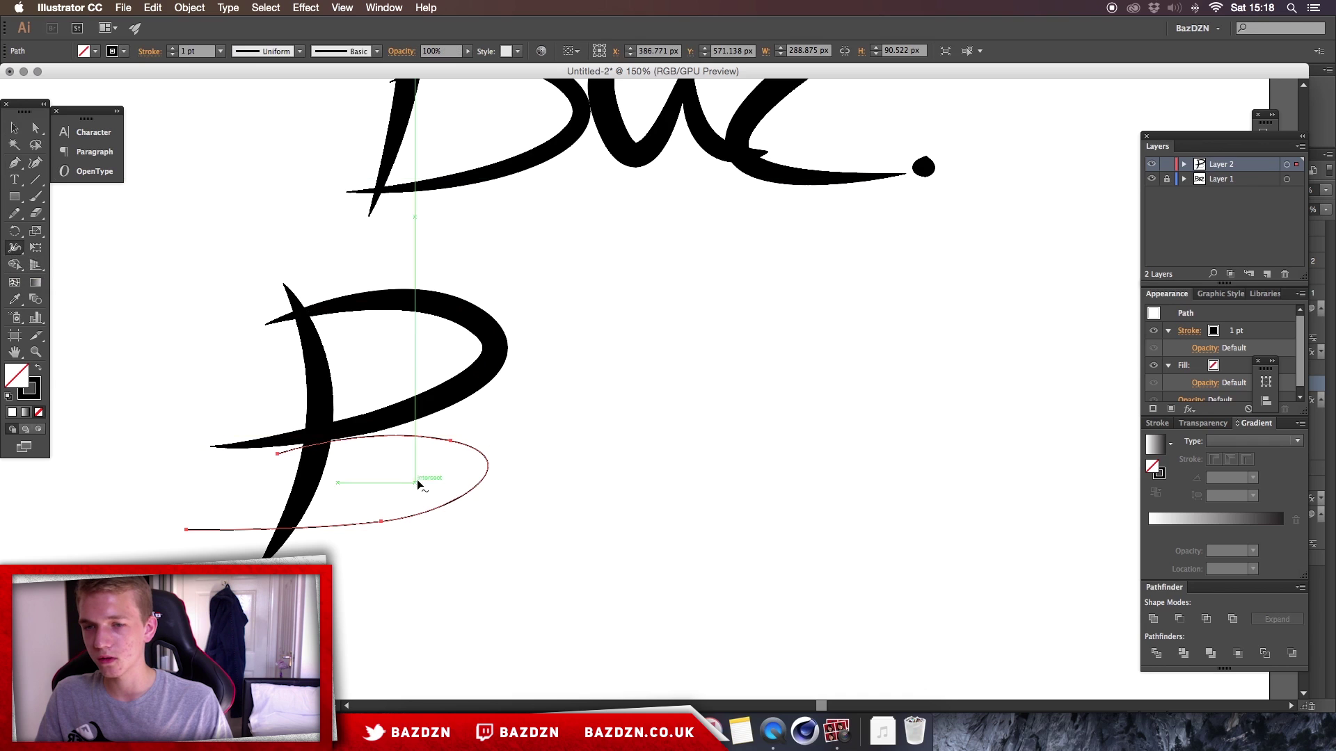
drag(482, 477, 502, 474)
key(v)
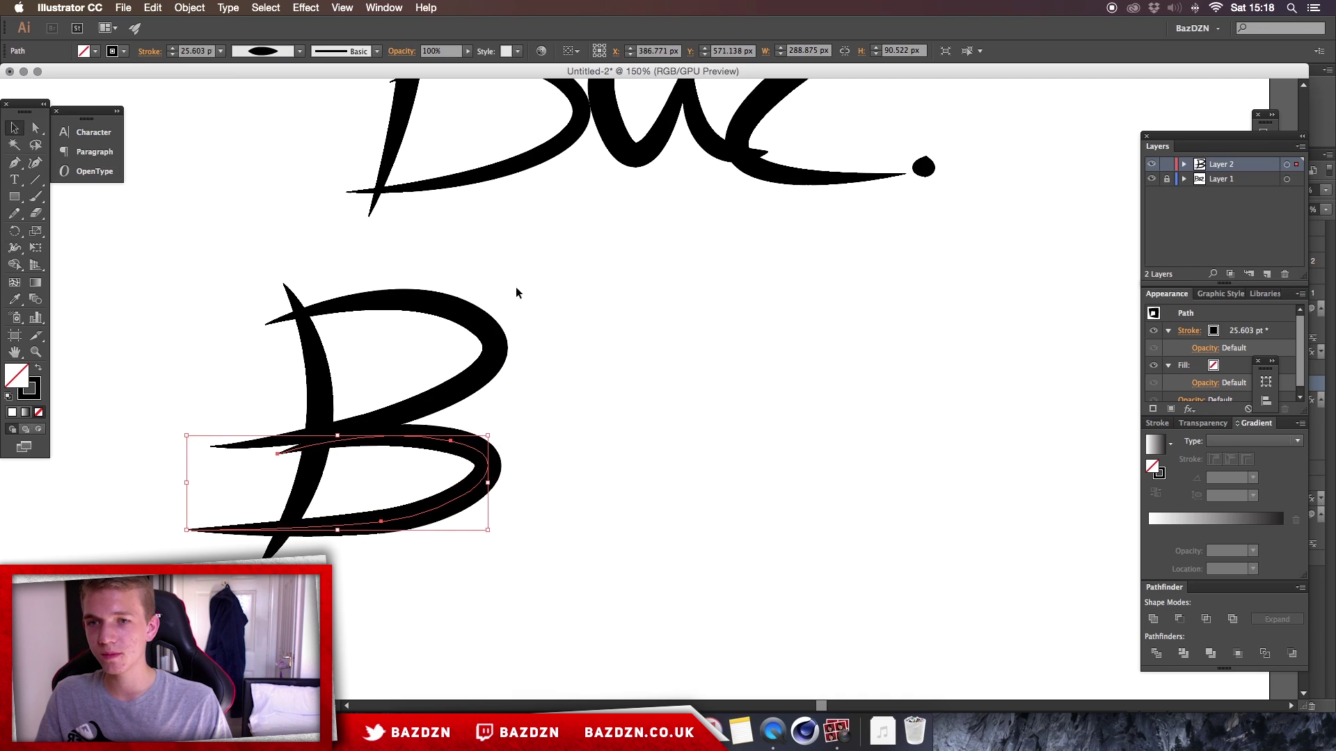
click(633, 322)
scroll(633, 321, down, 3)
scroll(633, 322, up, 3)
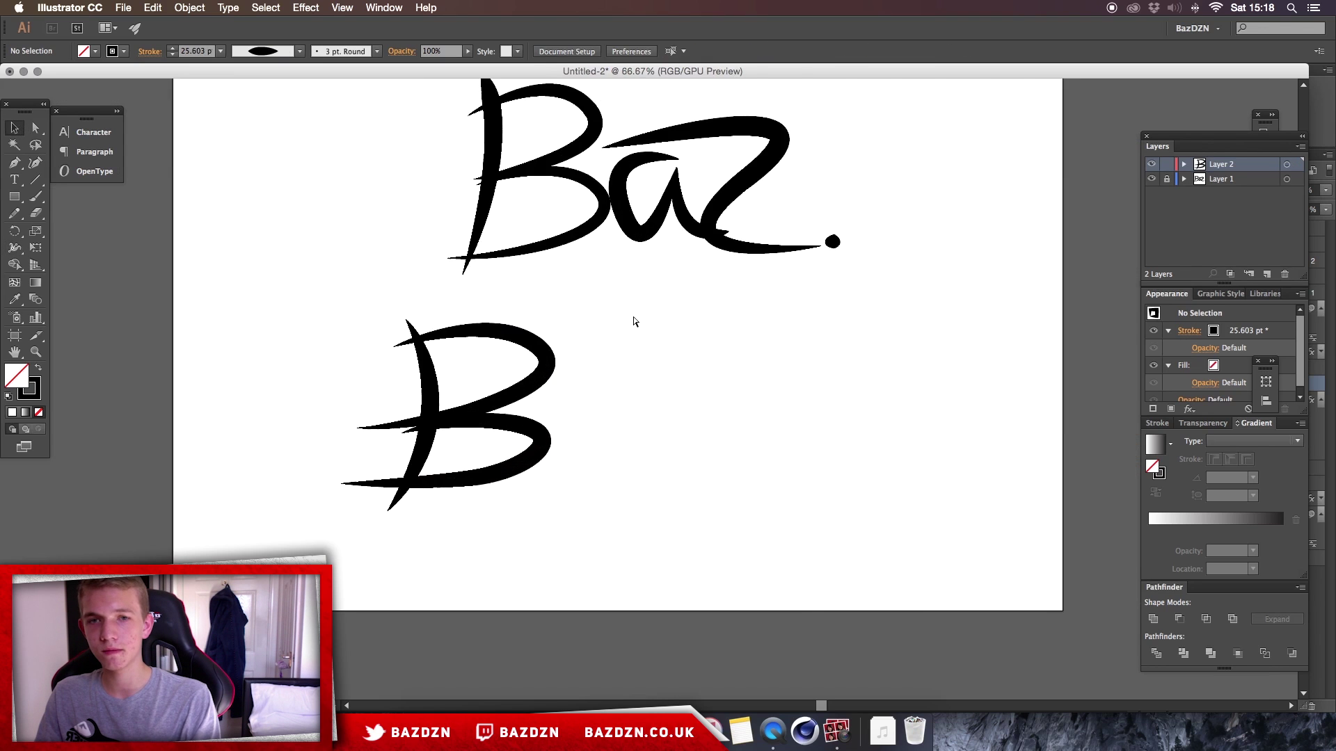
scroll(583, 367, up, 2)
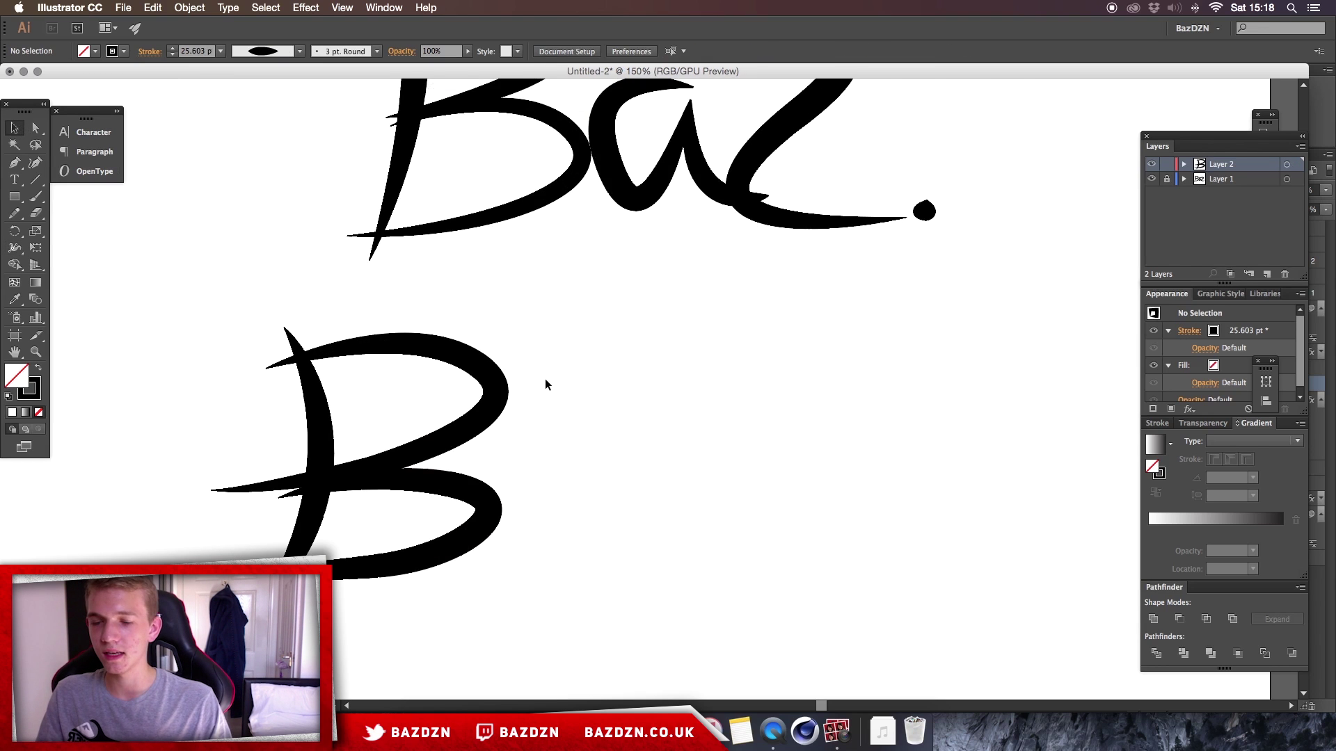
key(super+minus)
scroll(547, 383, down, 1)
scroll(546, 383, up, 1)
scroll(547, 383, down, 1)
scroll(547, 383, up, 1)
Step: Move the lower bowl's starting anchor slightly up so it merges with the upper bowl's tail, and deselect the path
click(453, 460)
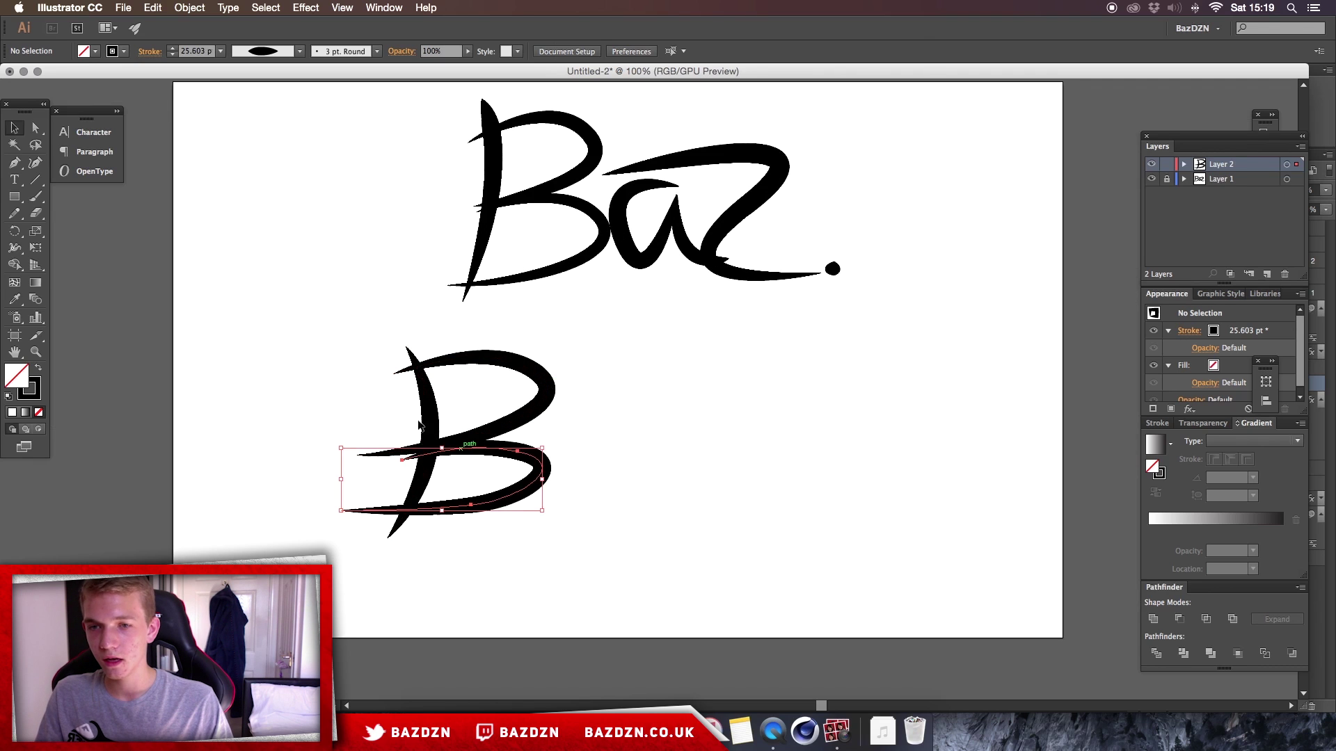
click(35, 128)
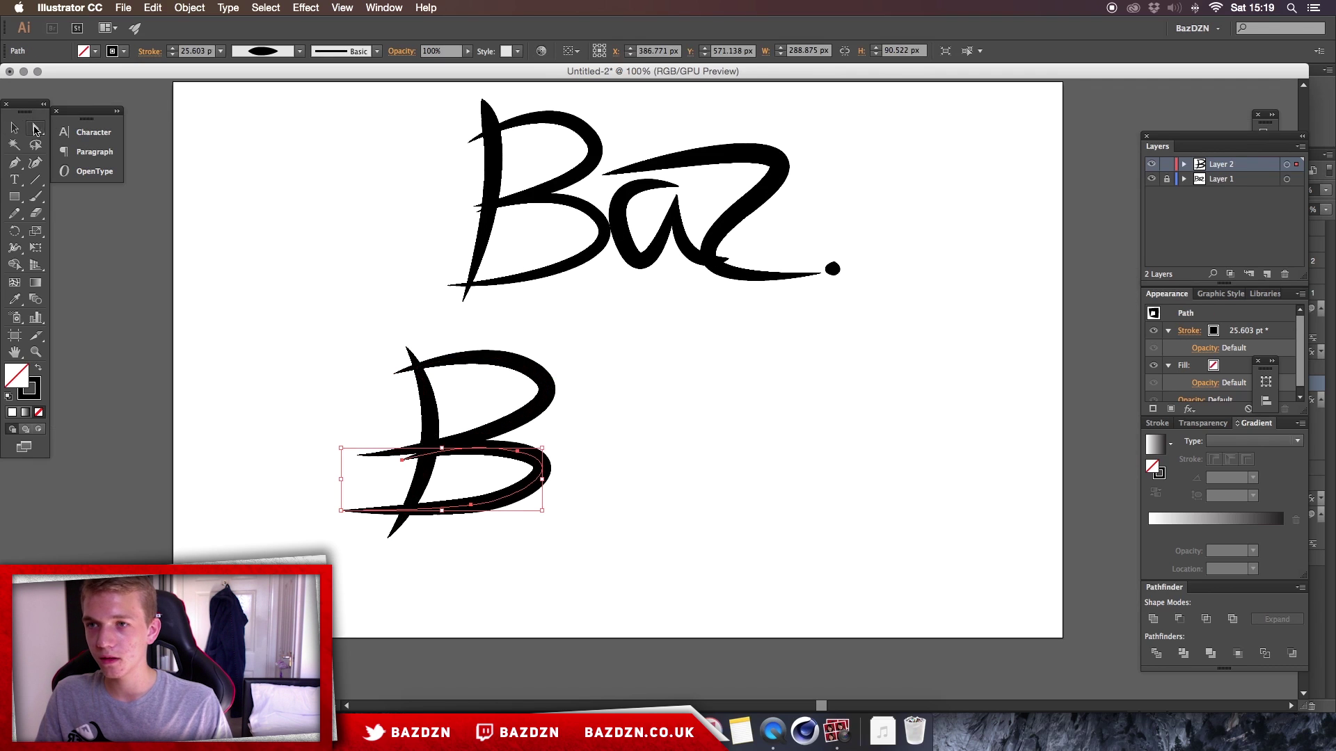
click(403, 460)
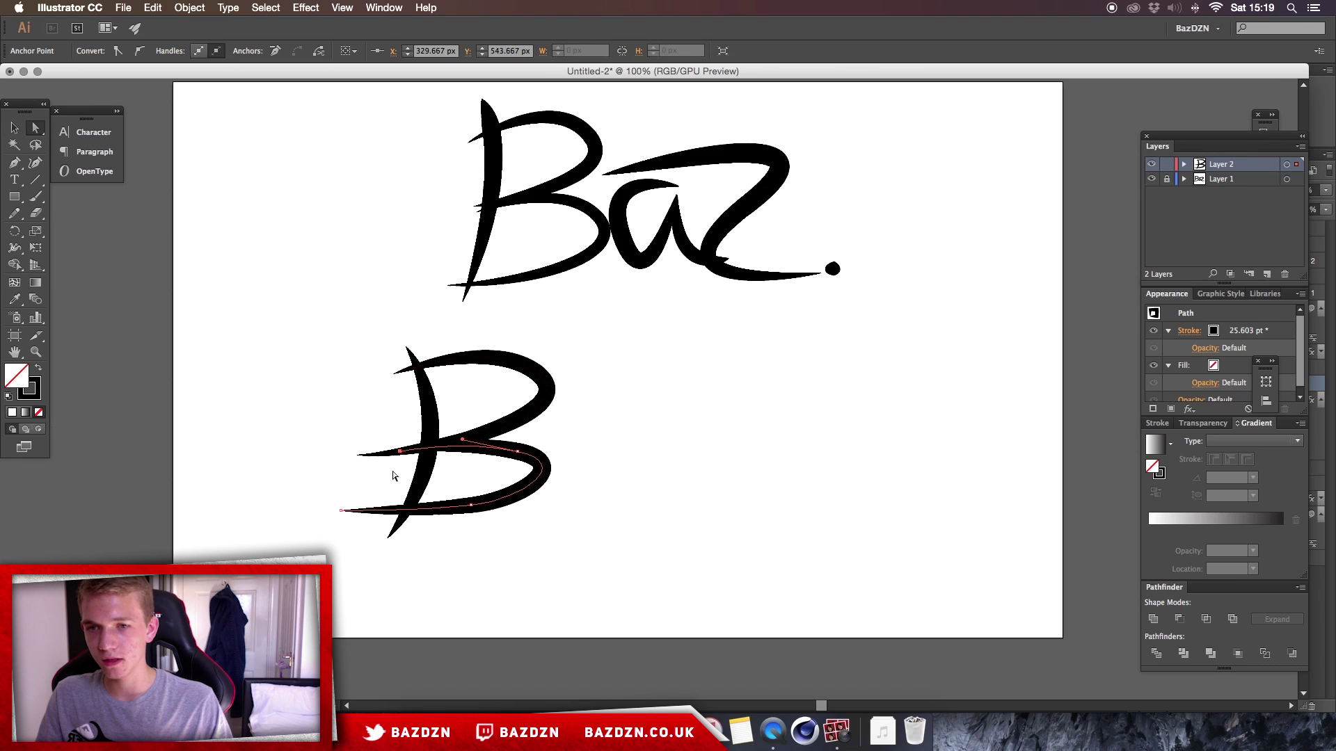
click(359, 488)
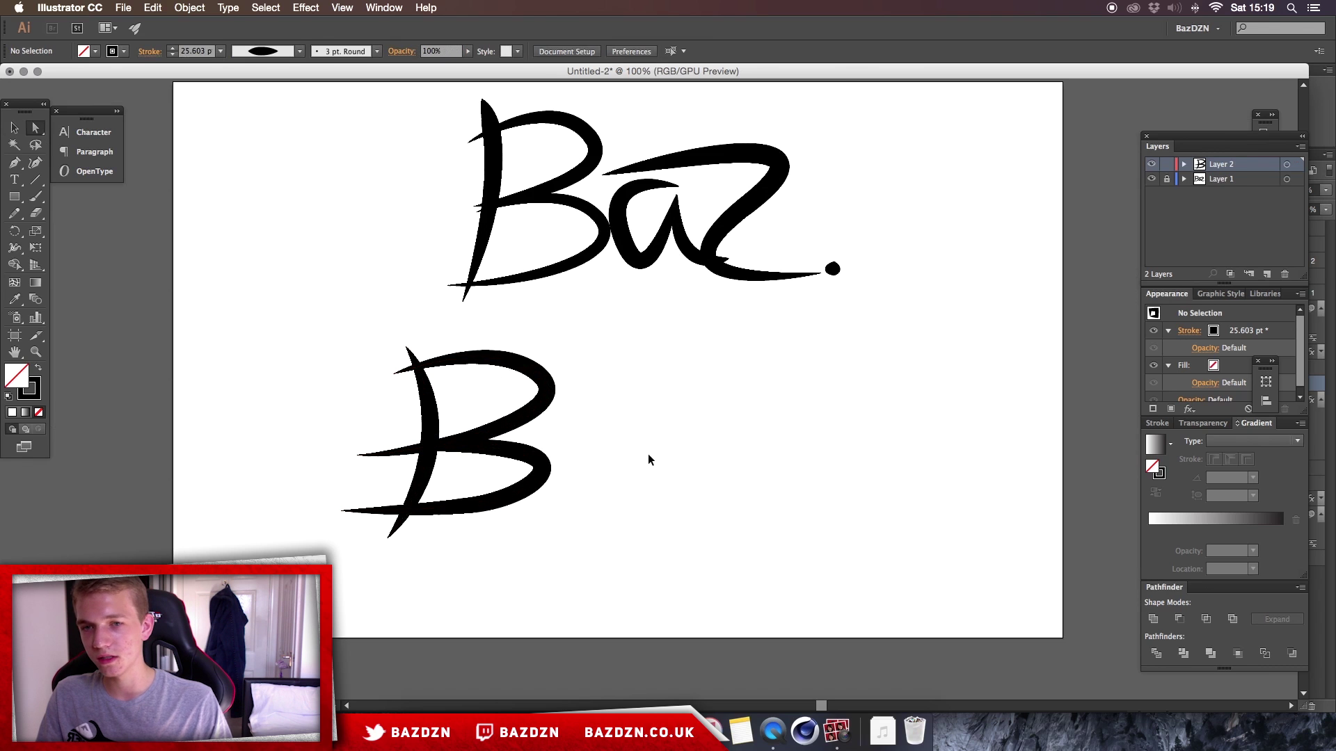
scroll(648, 454, up, 1)
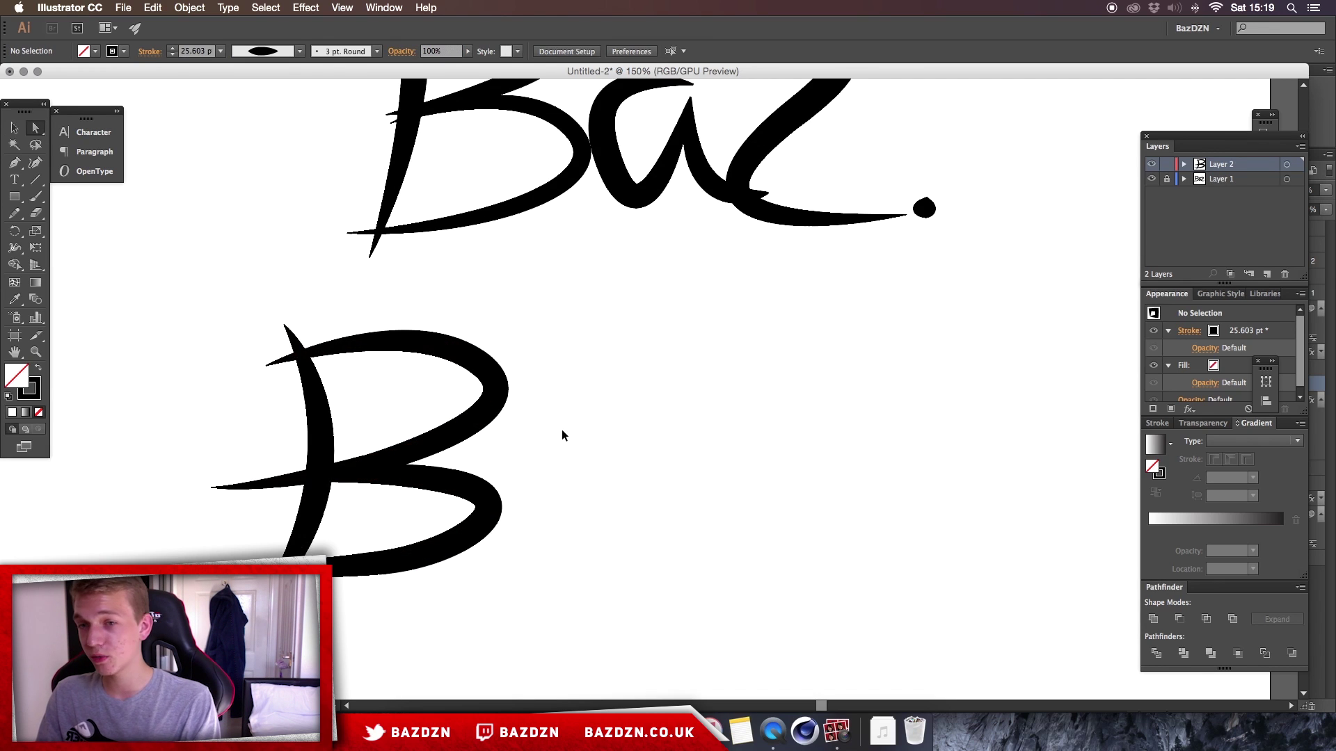
key(super+minus)
key(super+minus)
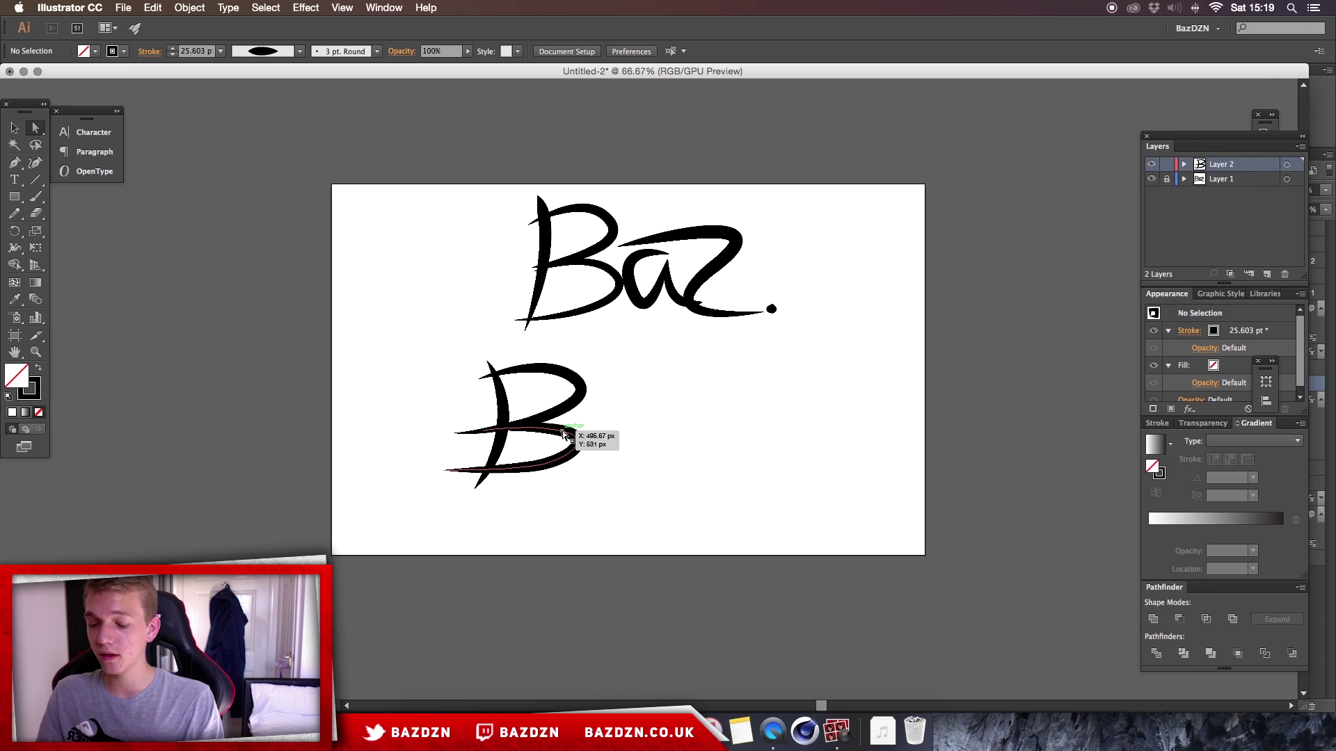
key(super+plus)
key(super+plus)
key(super+minus)
key(super+minus)
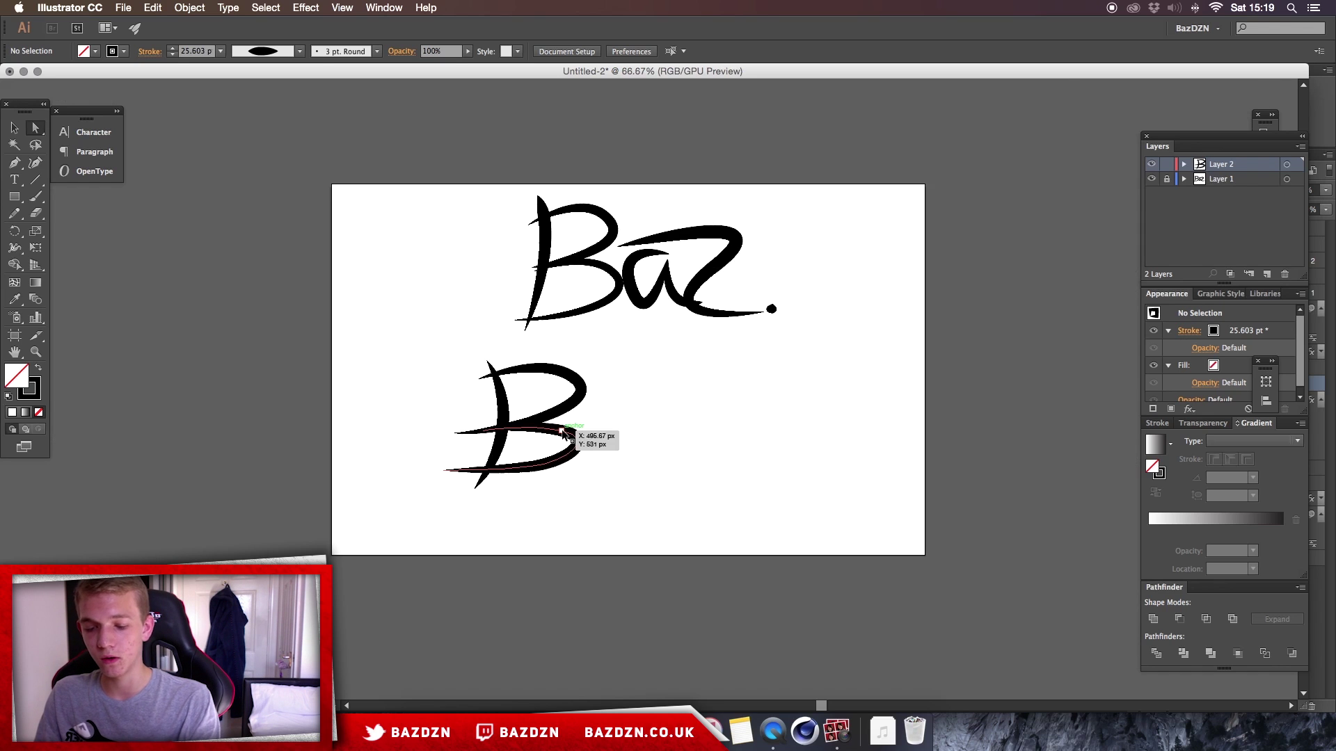
key(super+plus)
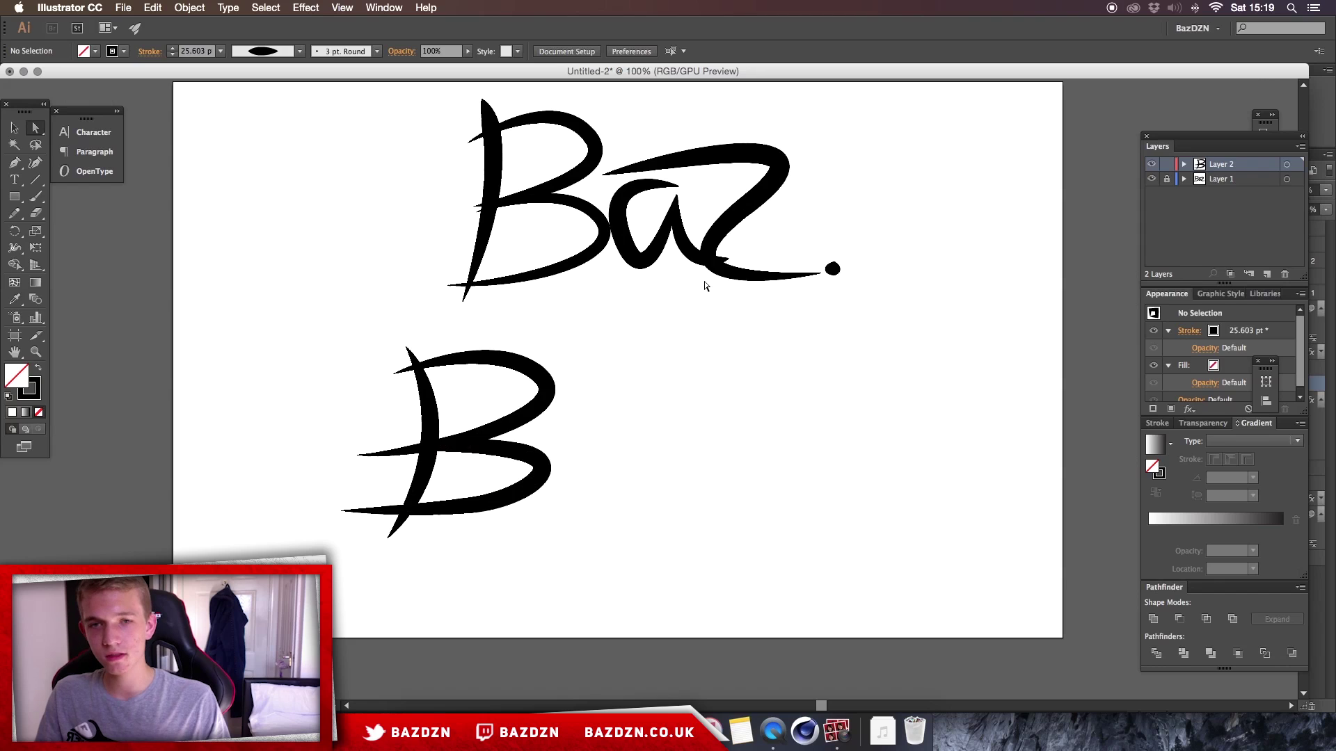
Step: Try a small Pen tool dot with a 12 pt stroke to the right of the B
scroll(705, 278, right, 2)
key(p)
mouse_move(585, 425)
mouse_down()
mouse_move(597, 437)
mouse_move(583, 416)
mouse_up()
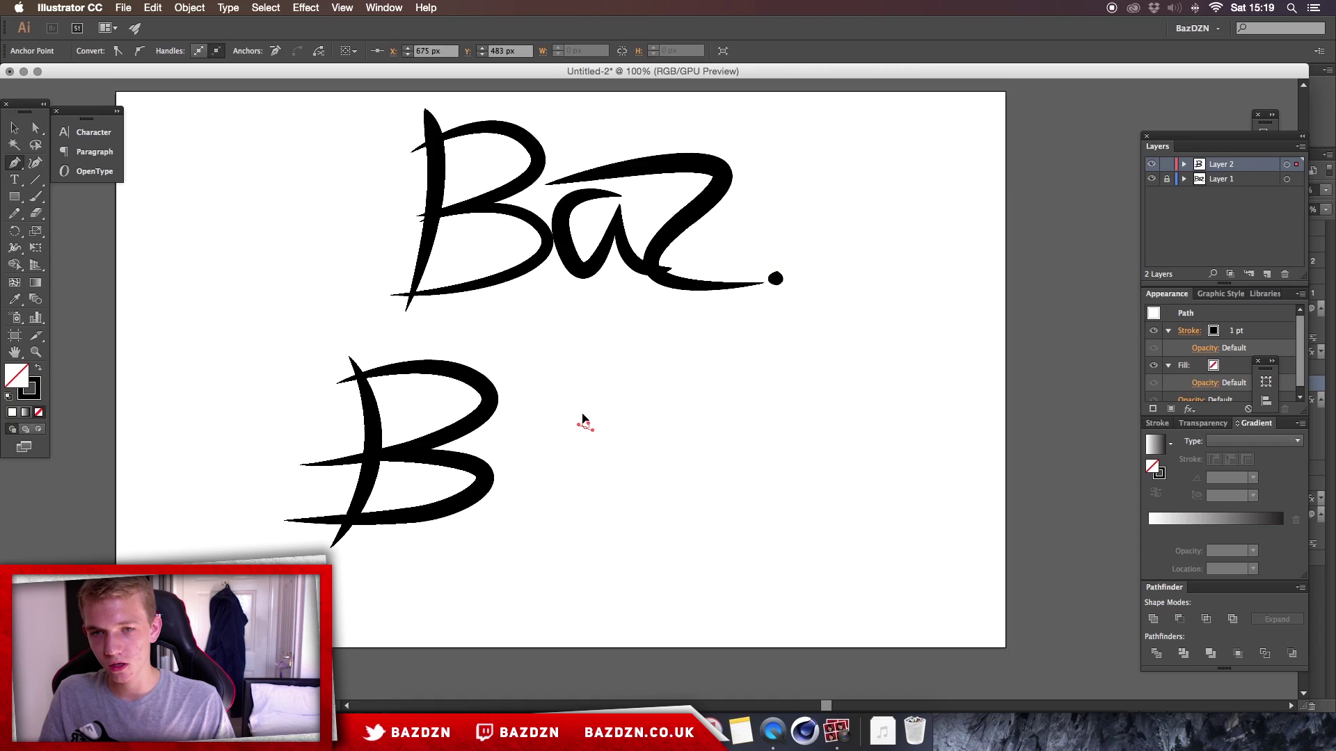
click(9, 128)
click(587, 422)
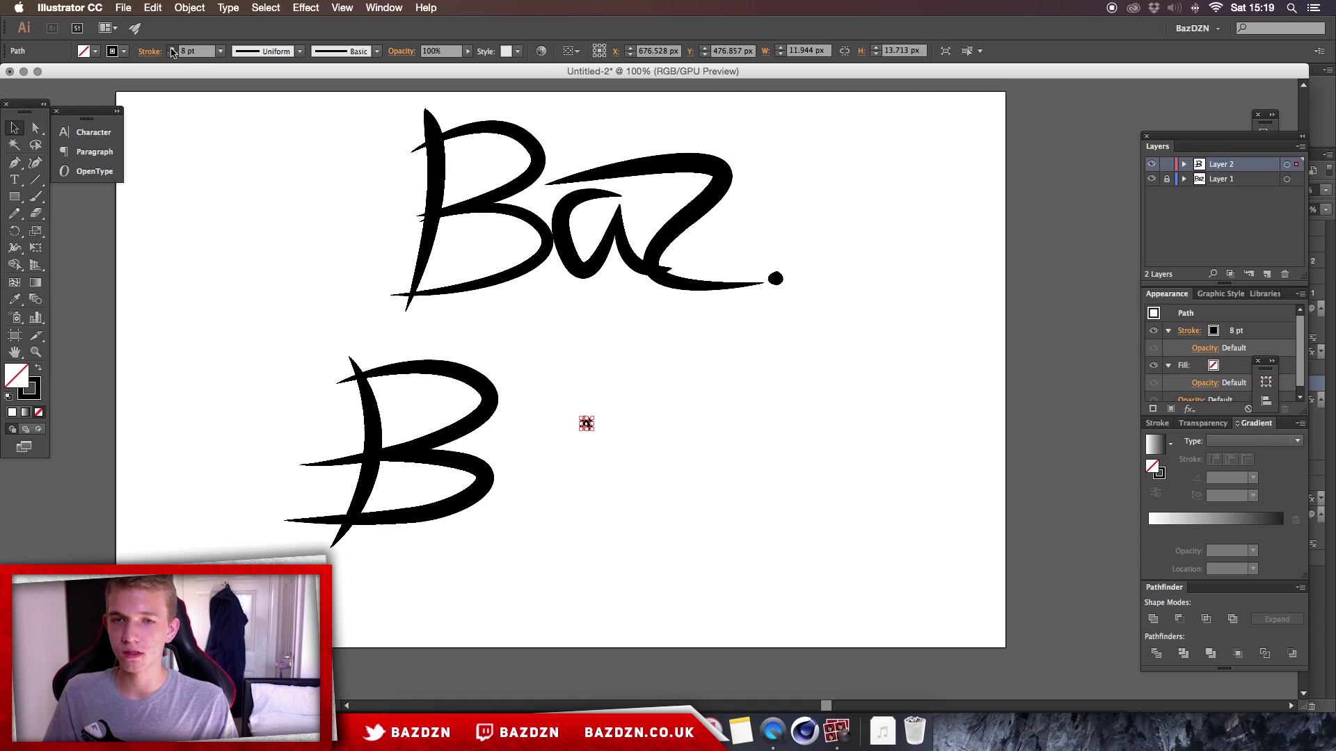
drag(586, 422, 625, 512)
key(Delete)
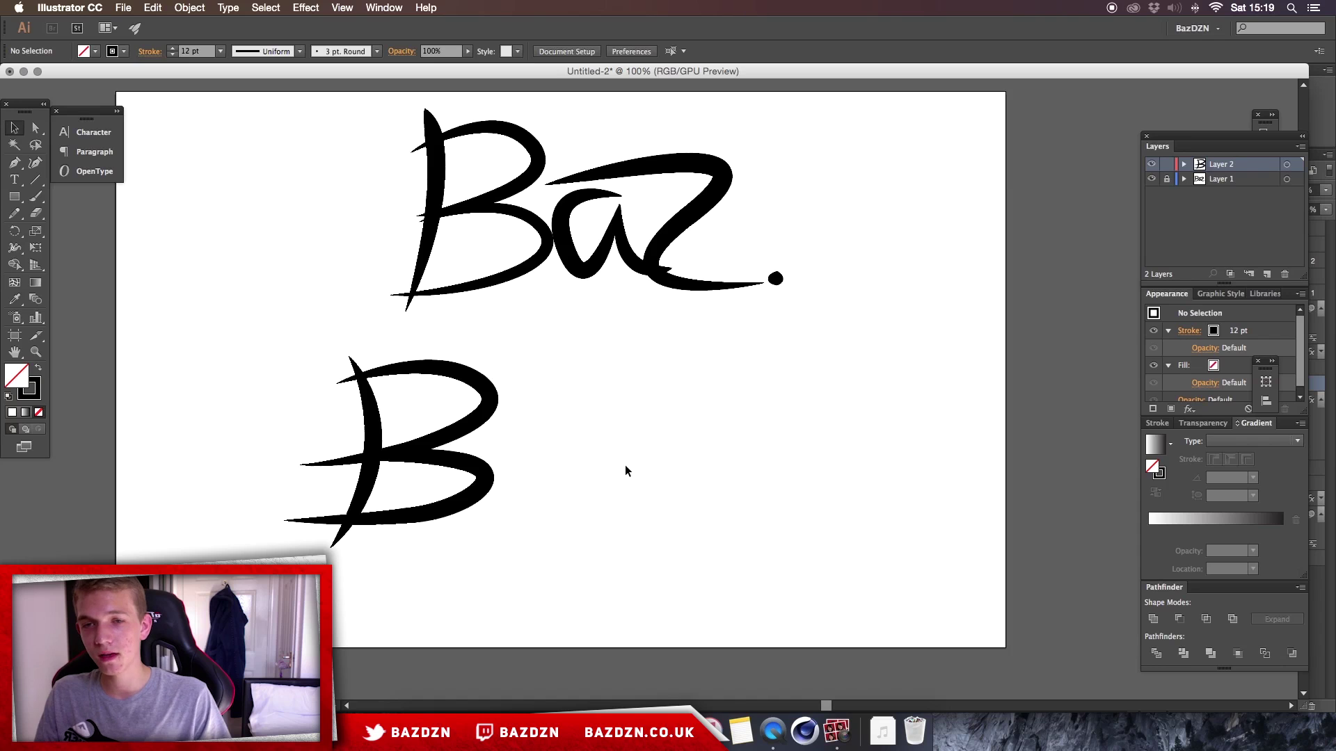
right_click(774, 732)
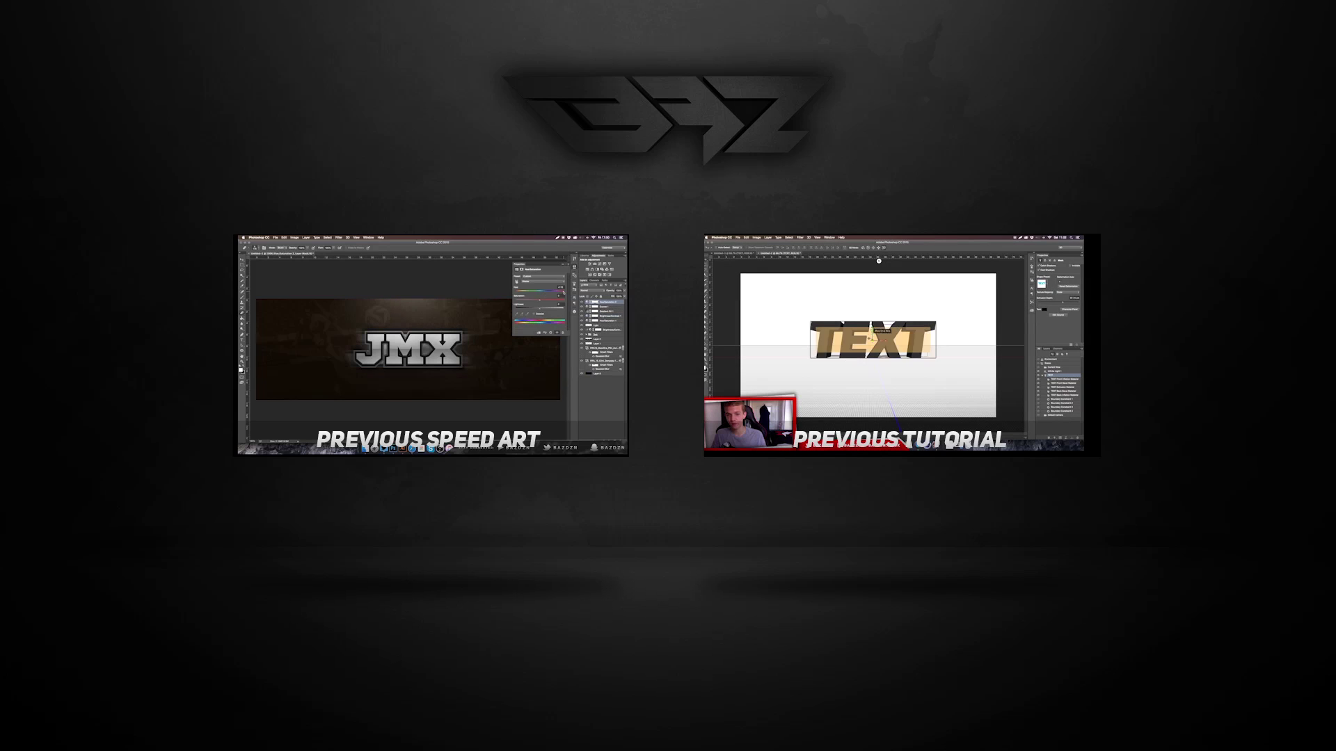